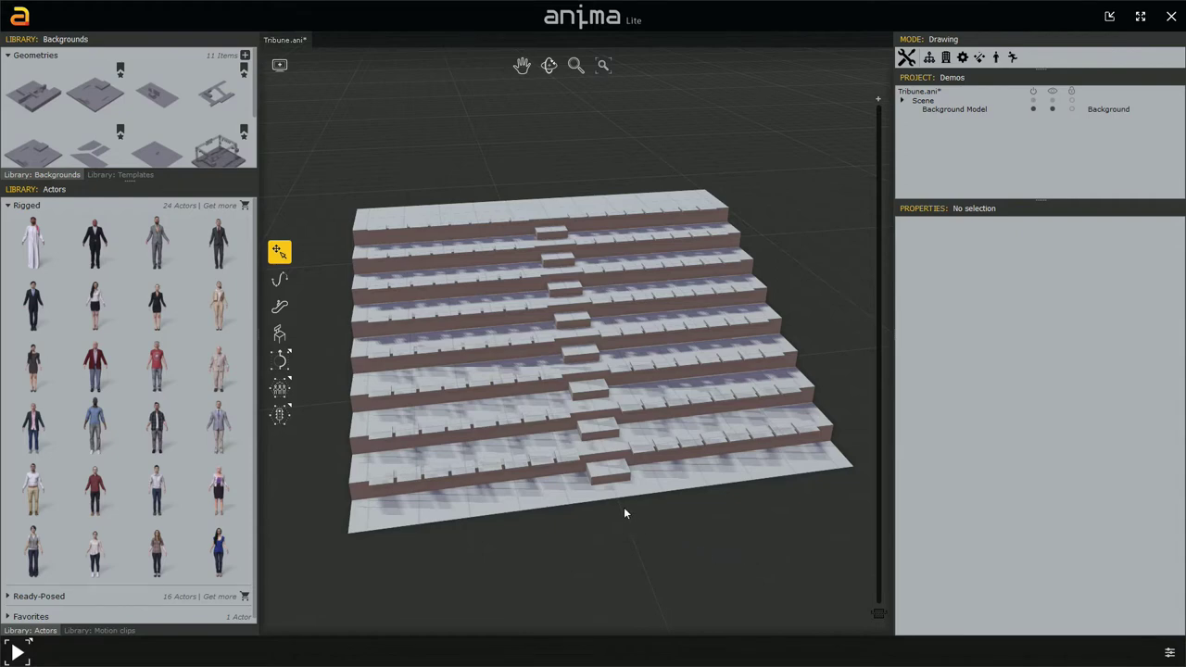
Place and orient four chairs on the four leftmost seats of the tribune's front row and finish the table object.
middle_click_drag(656, 551, 641, 563)
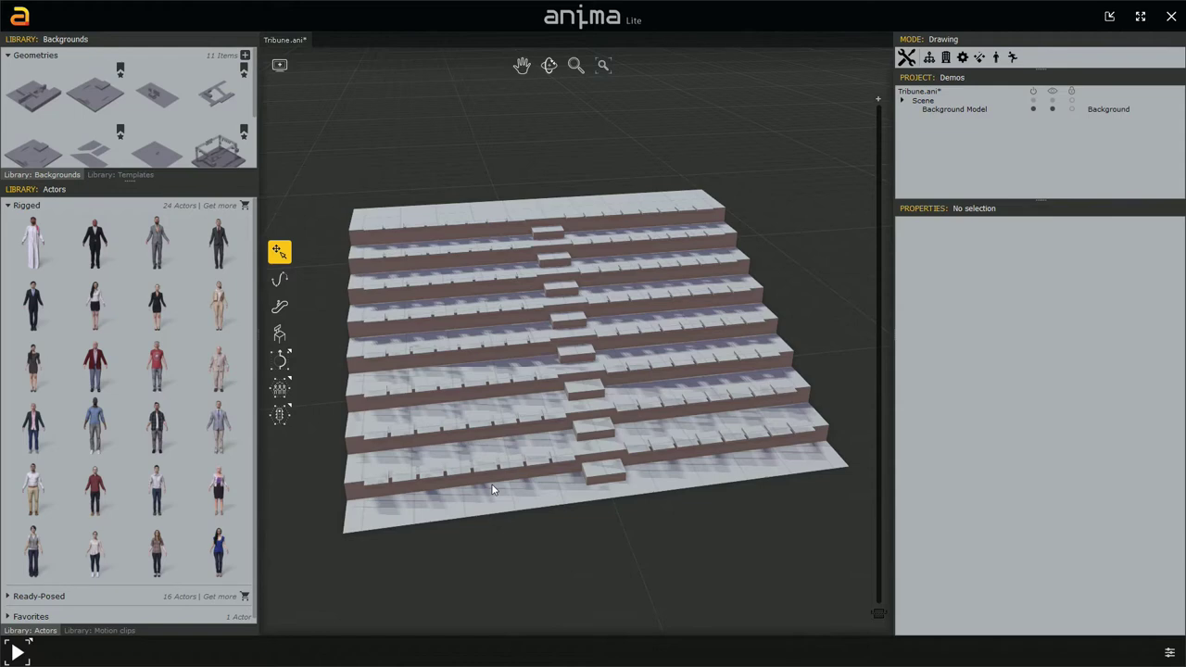
middle_click_drag(610, 568, 622, 550, "alt")
middle_click_drag(515, 516, 696, 479)
scroll(579, 481, "up", 2)
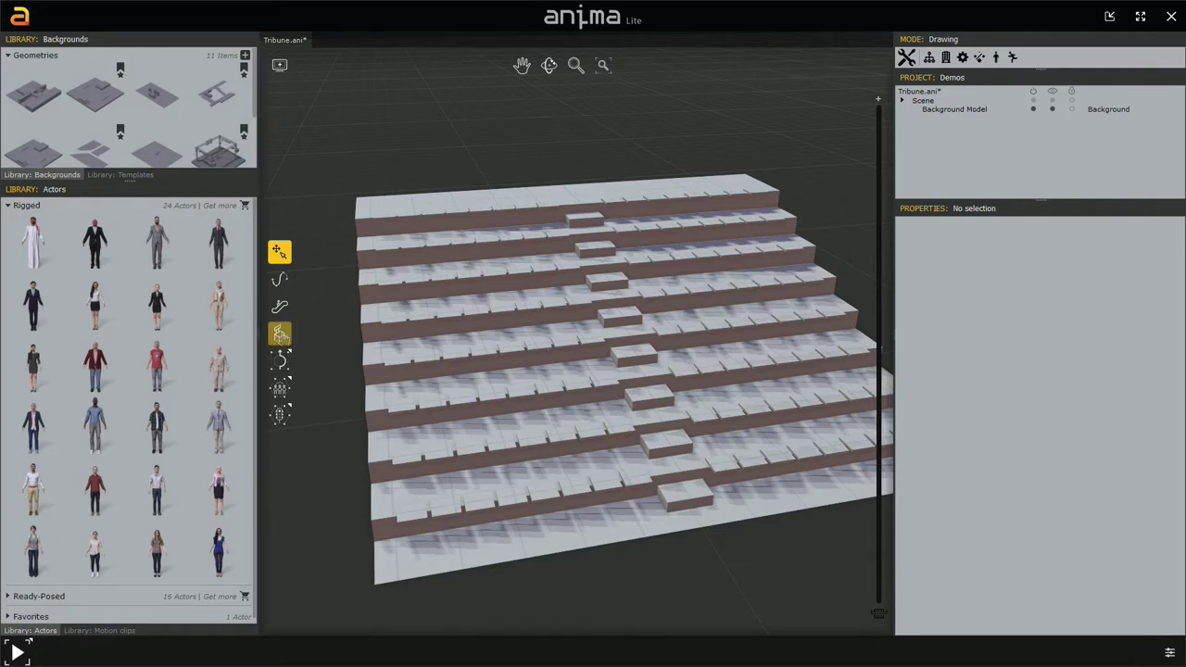
left_click(280, 334)
scroll(560, 385, "up", 3)
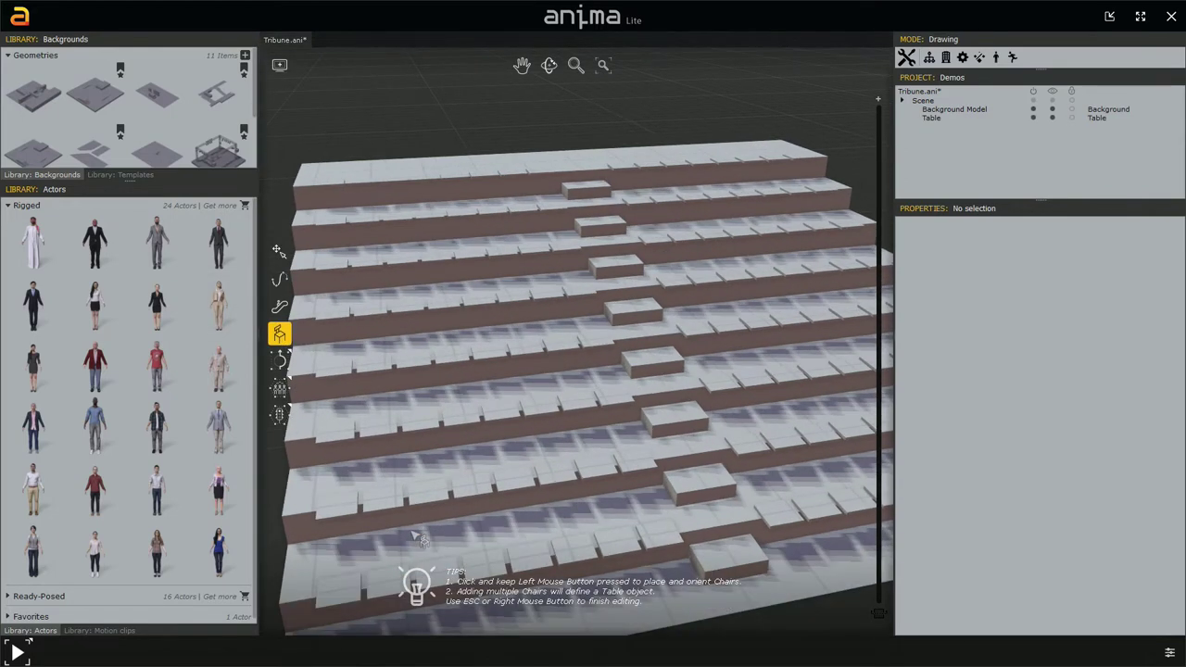
left_click_drag(454, 491, 469, 522)
left_click_drag(498, 483, 515, 516)
left_click_drag(548, 473, 569, 517)
left_click_drag(595, 465, 618, 516)
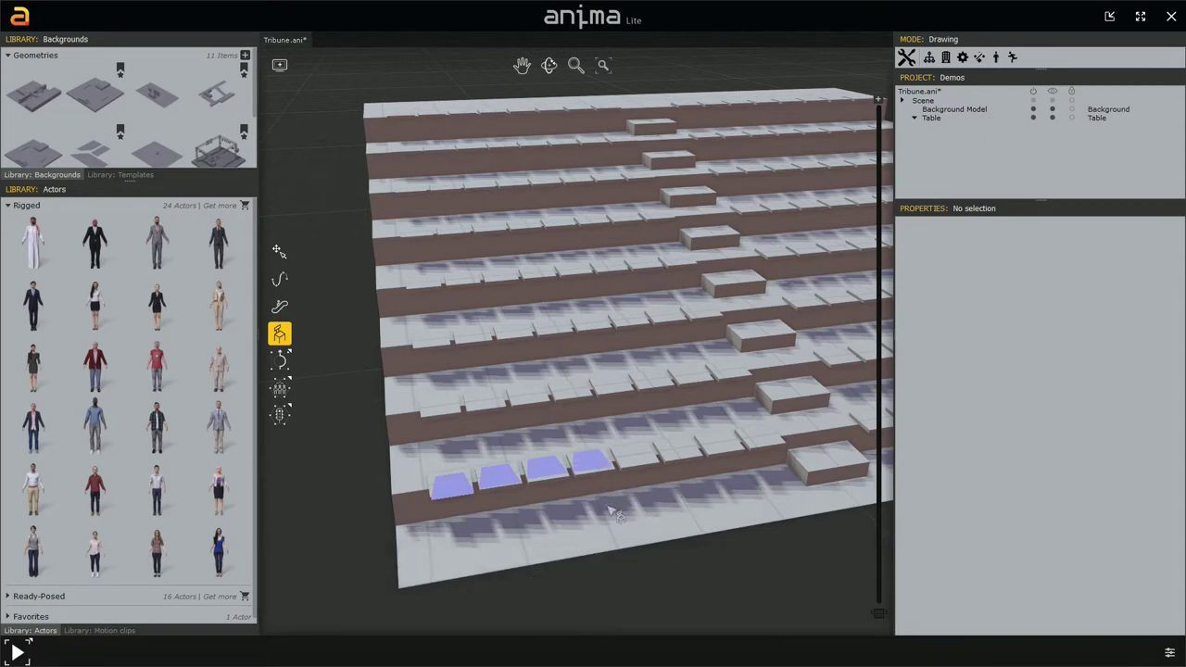
right_click(609, 510)
scroll(612, 512, "down", 2)
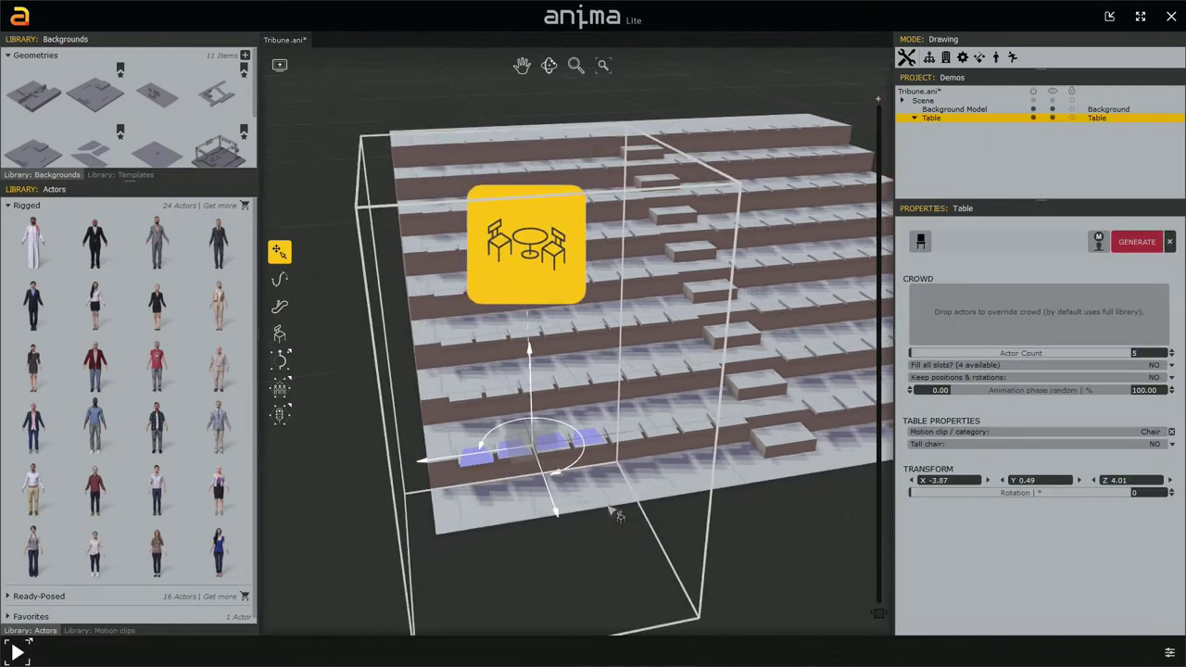
Delete the table object with its four chairs from the front row.
middle_click_drag(646, 453, 552, 533)
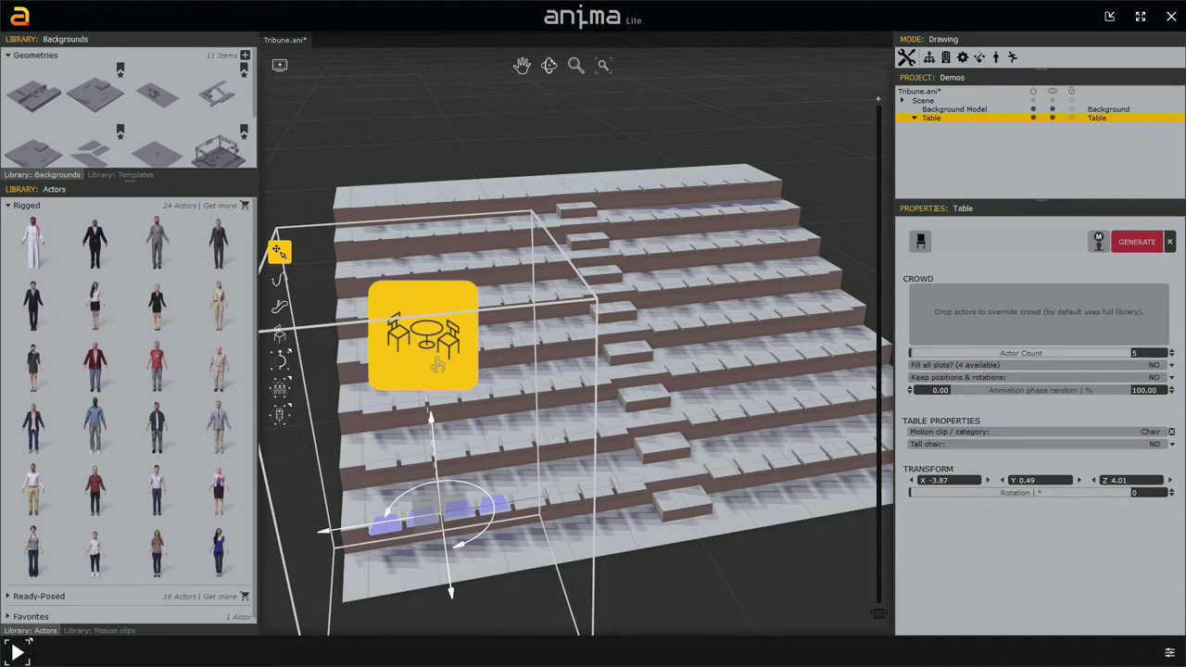
key("Delete")
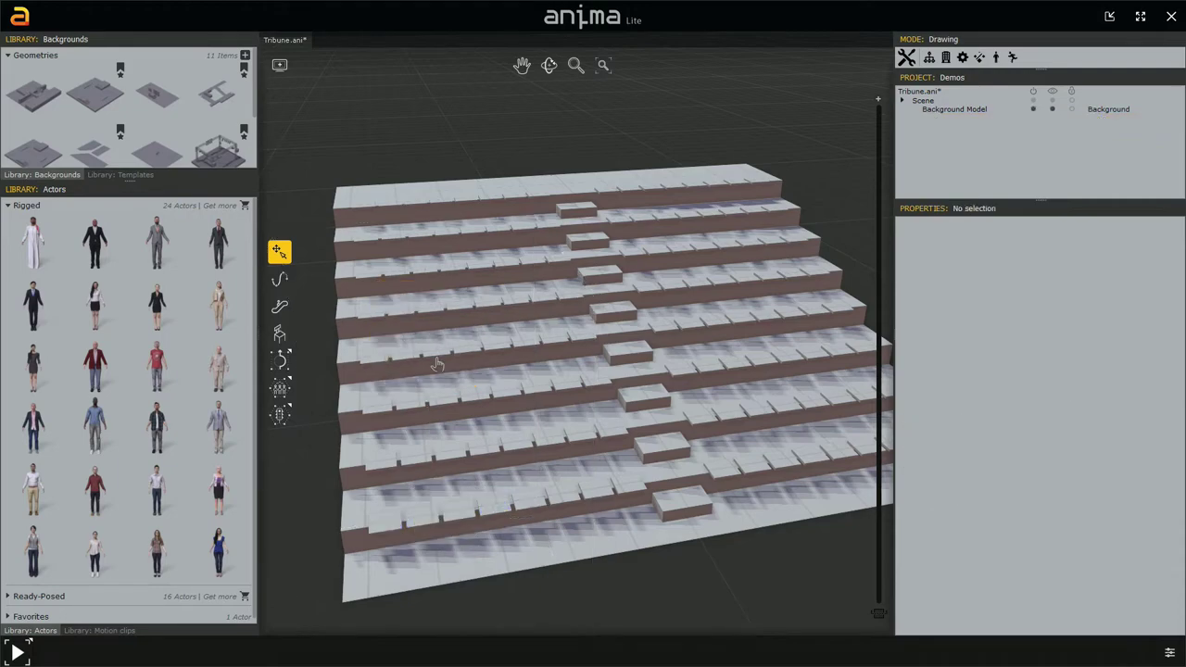
Draw a four-vertex polygon Square area covering all eight seat rows on the left side of the stairs.
right_click_drag(476, 378, 601, 398)
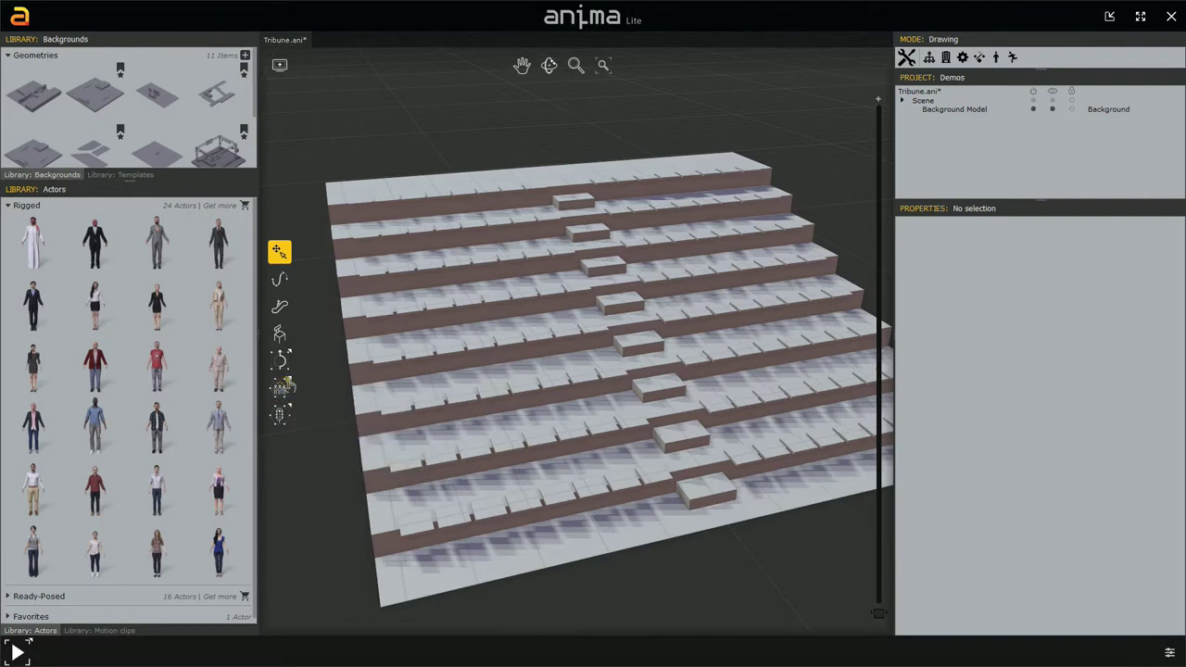
left_click(281, 388)
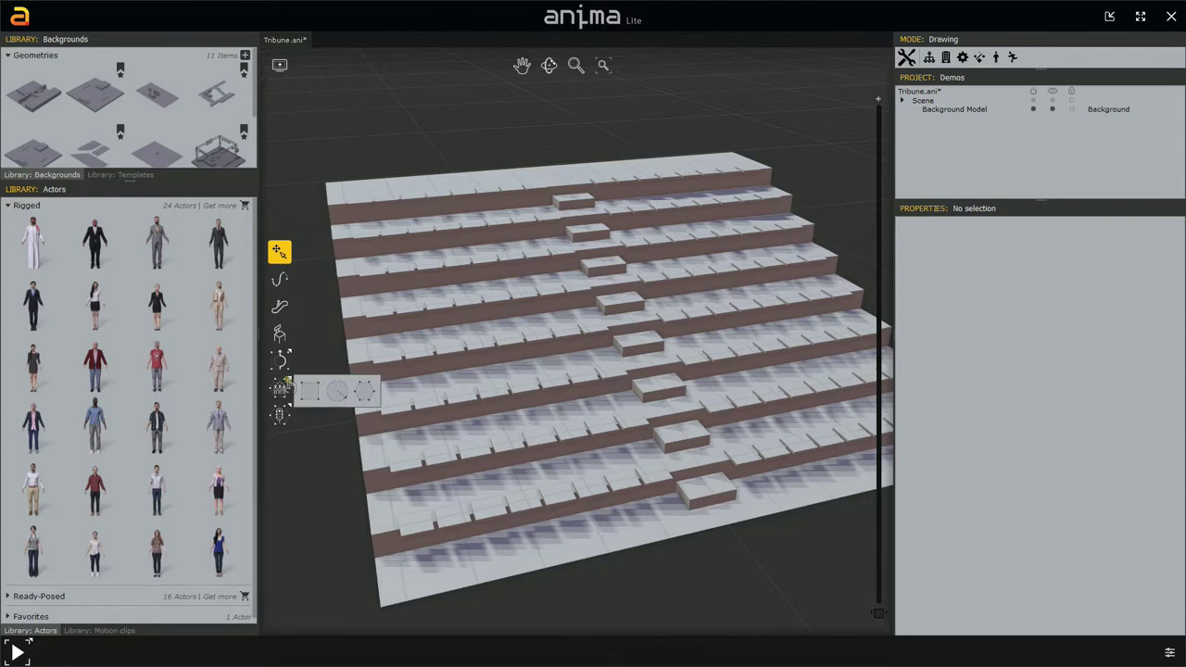
left_click(364, 391)
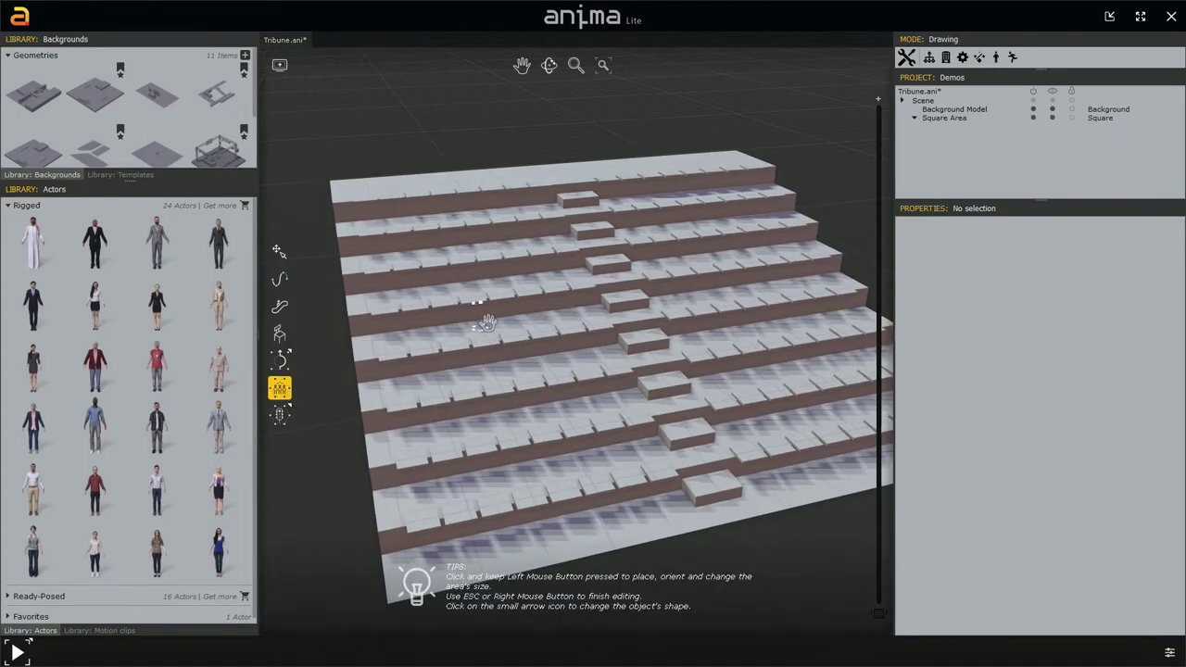
middle_click_drag(479, 323, 587, 561, "alt")
middle_click_drag(564, 341, 509, 270)
middle_click_drag(512, 213, 555, 381)
middle_click_drag(607, 233, 563, 465)
middle_click_drag(637, 295, 580, 316)
scroll(585, 305, "down", 2)
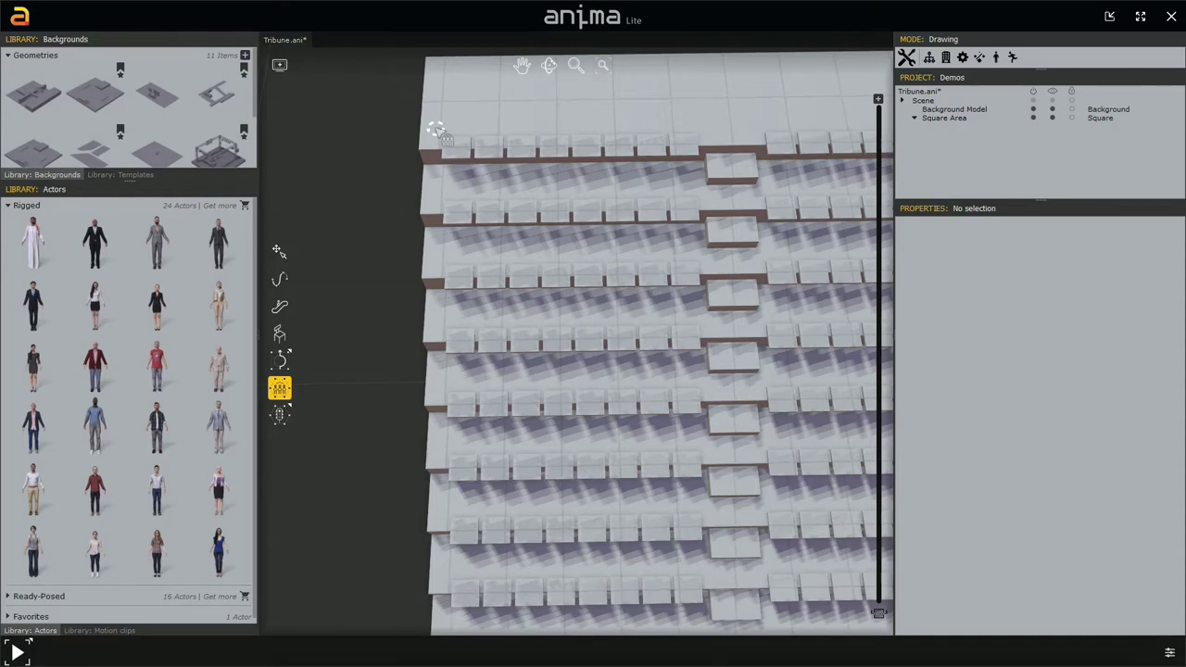
left_click(437, 129)
left_click(702, 127)
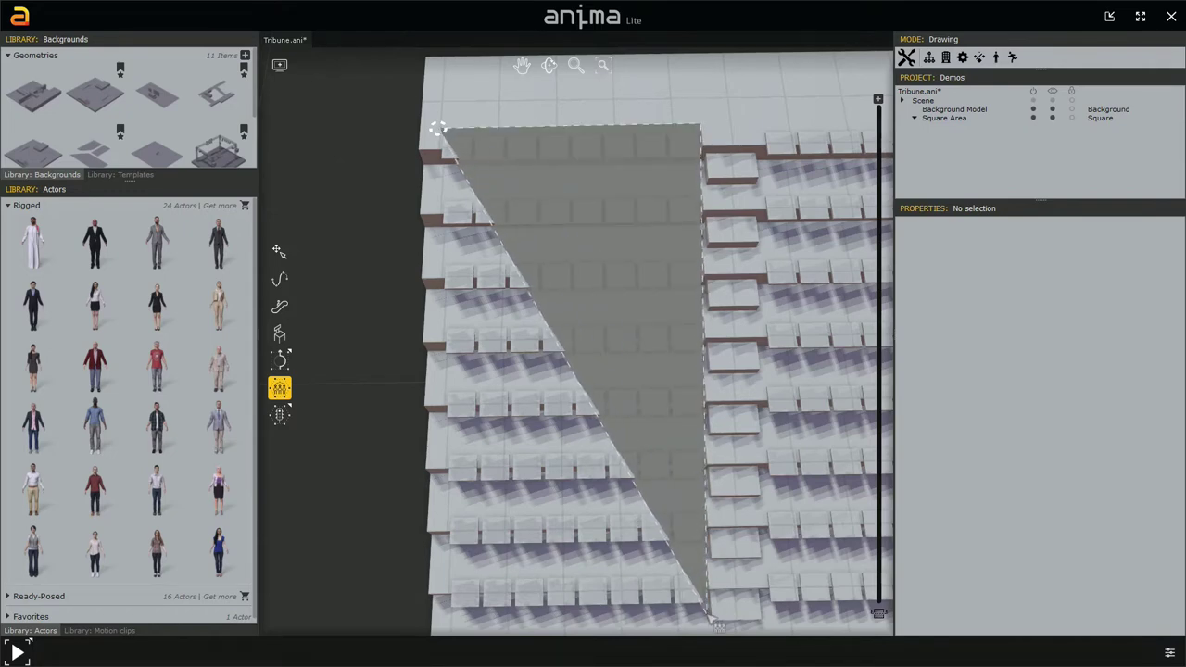
left_click(706, 617)
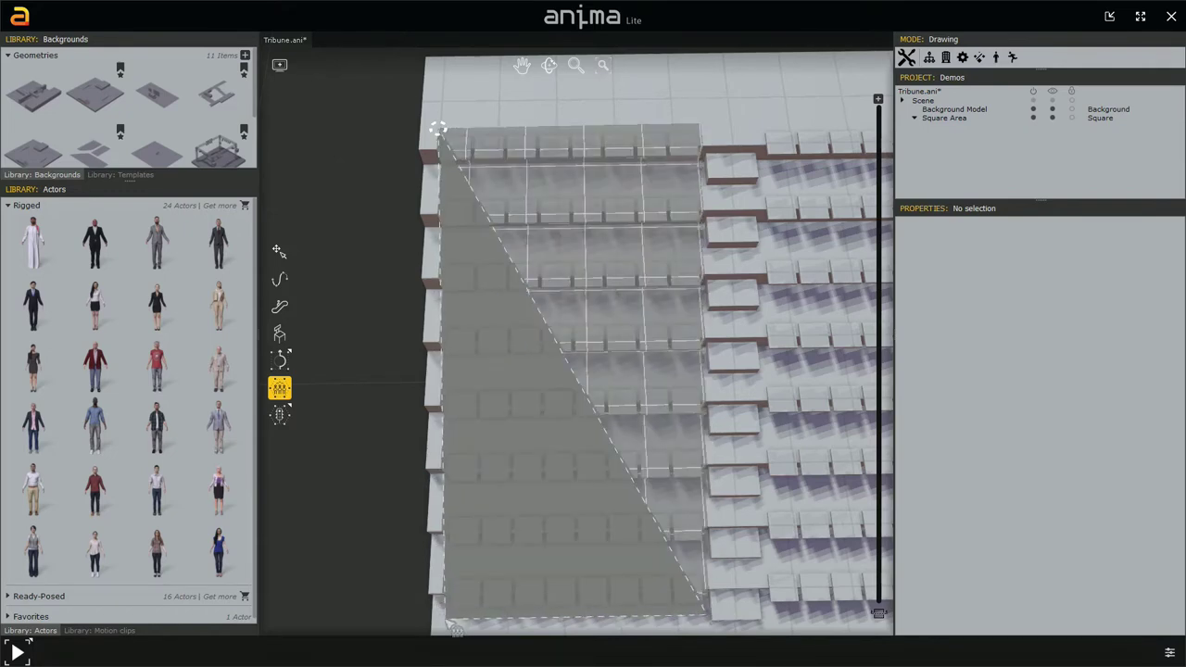
left_click(453, 627)
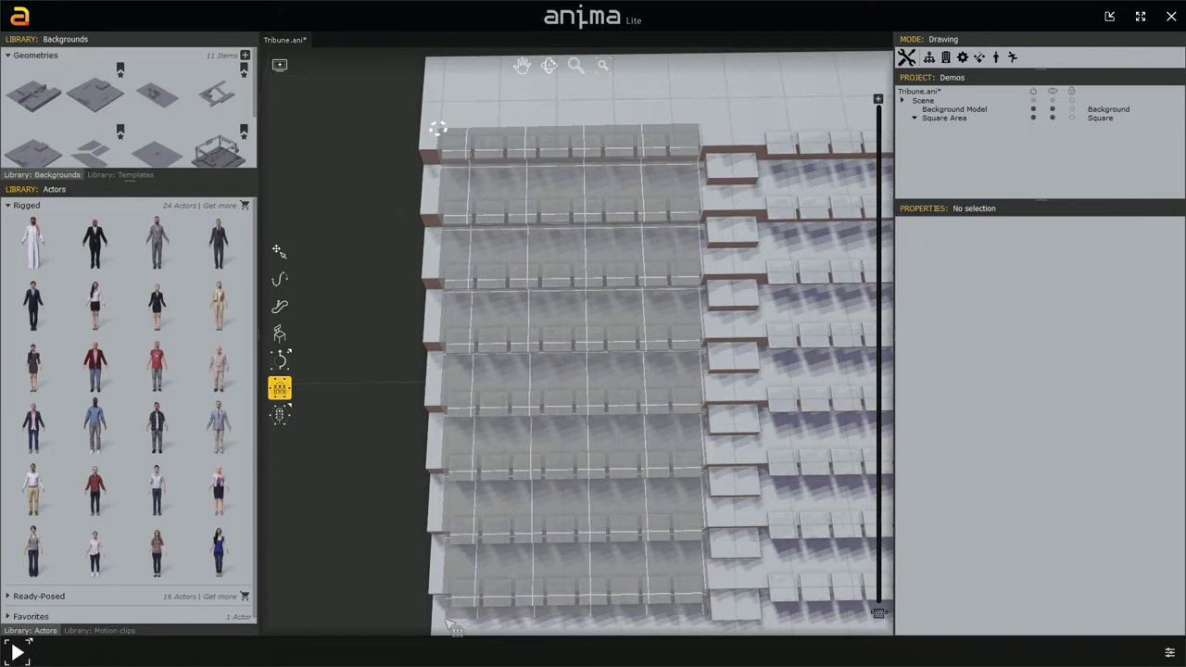
right_click(448, 625)
Move the polygon area's two vertices on the highest tier slightly back, away from the top seat row.
middle_click_drag(516, 539, 457, 590)
right_click_drag(457, 590, 612, 454)
middle_click_drag(676, 391, 654, 388)
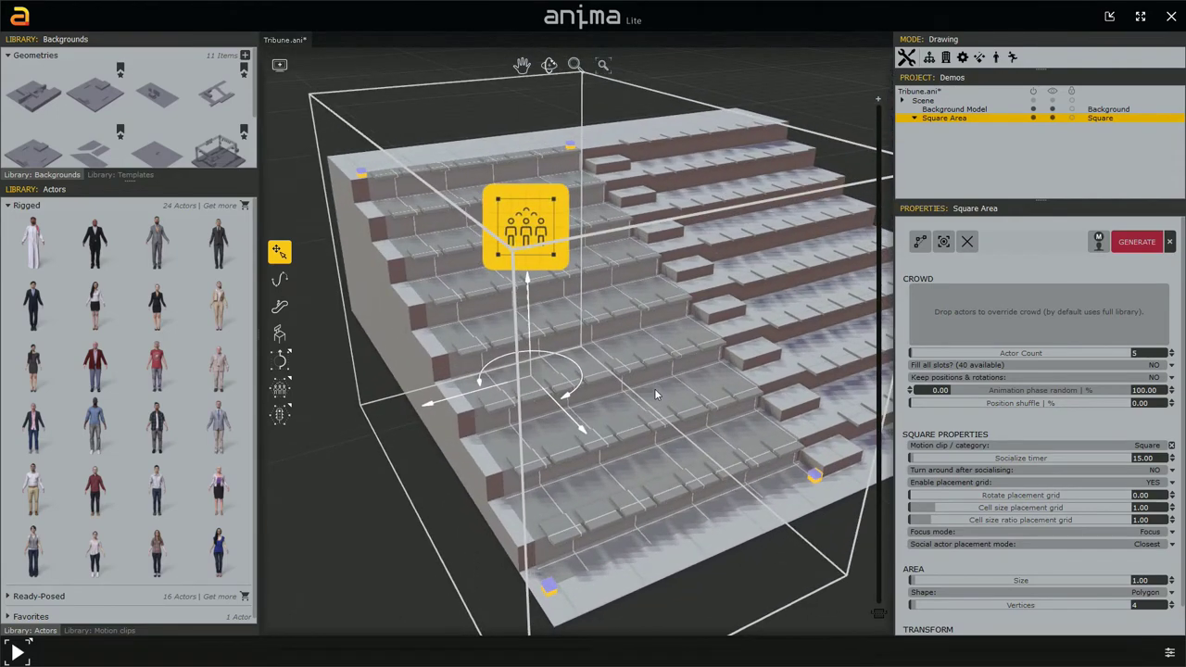
right_click_drag(439, 304, 597, 245)
left_click(609, 218)
left_click(443, 302, "shift")
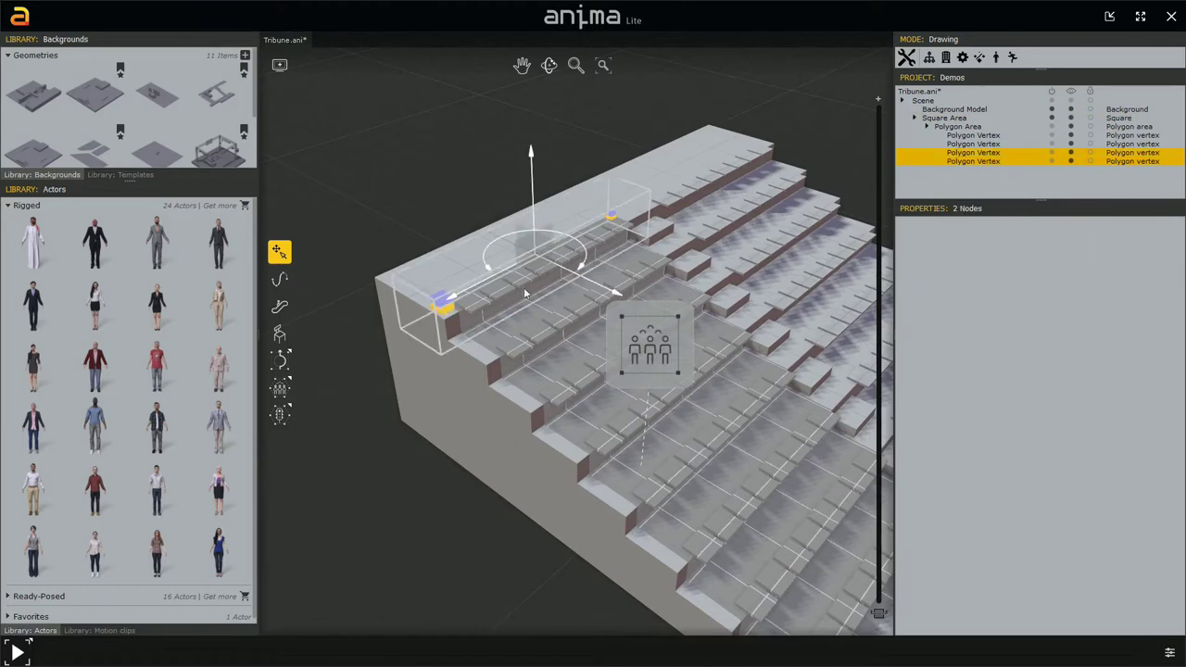
left_click_drag(587, 278, 573, 270)
middle_click_drag(628, 330, 532, 288)
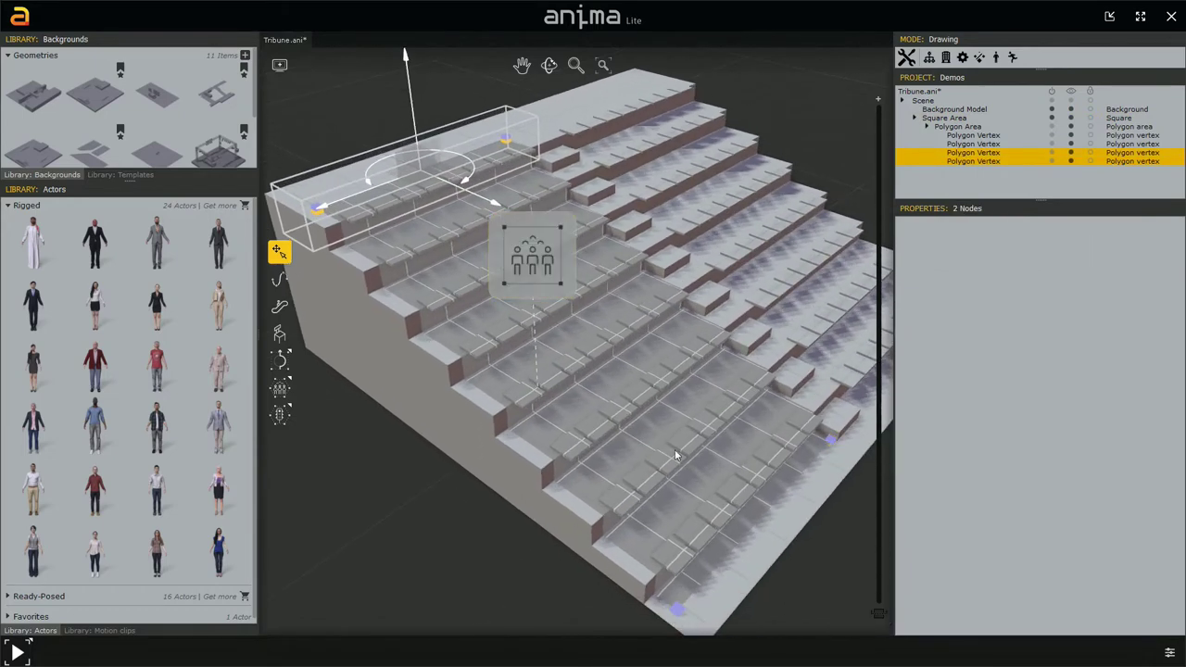
Assign the actors CMan0011-M4, CMan0201-M4, CWom0202-M4, CWom0203-M4 and CWom0301-M4 to the square area's crowd.
right_click_drag(675, 453, 704, 436)
left_click(546, 239)
right_click_drag(691, 395, 733, 409)
middle_click_drag(718, 402, 652, 426)
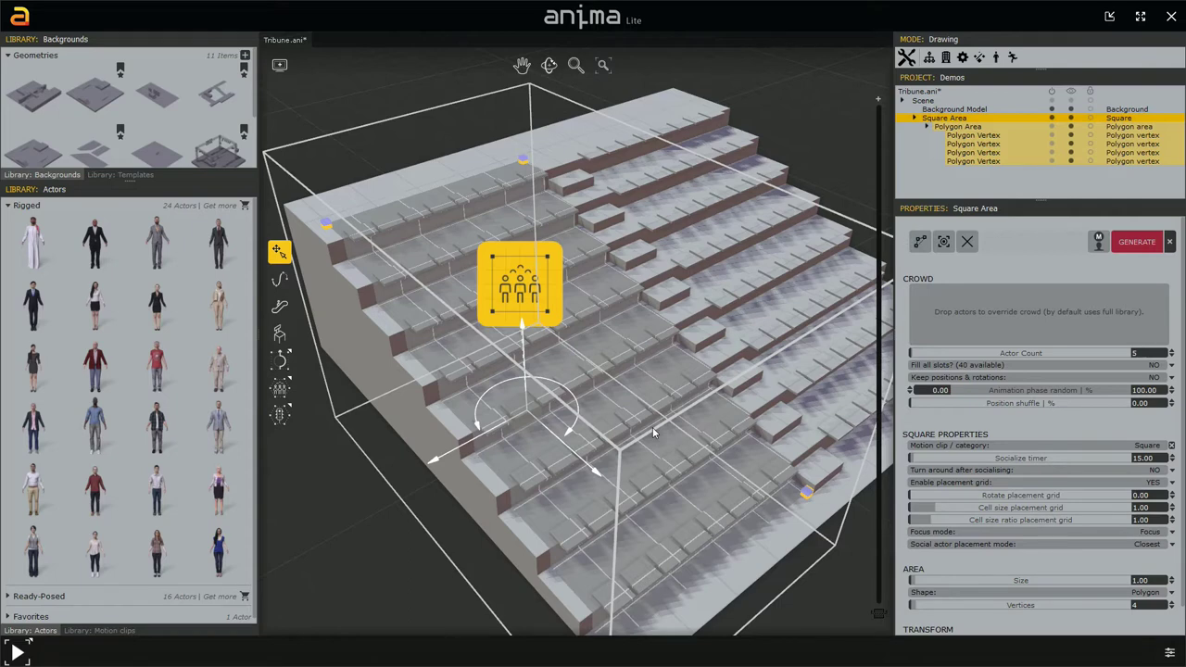
middle_click_drag(627, 398, 602, 388)
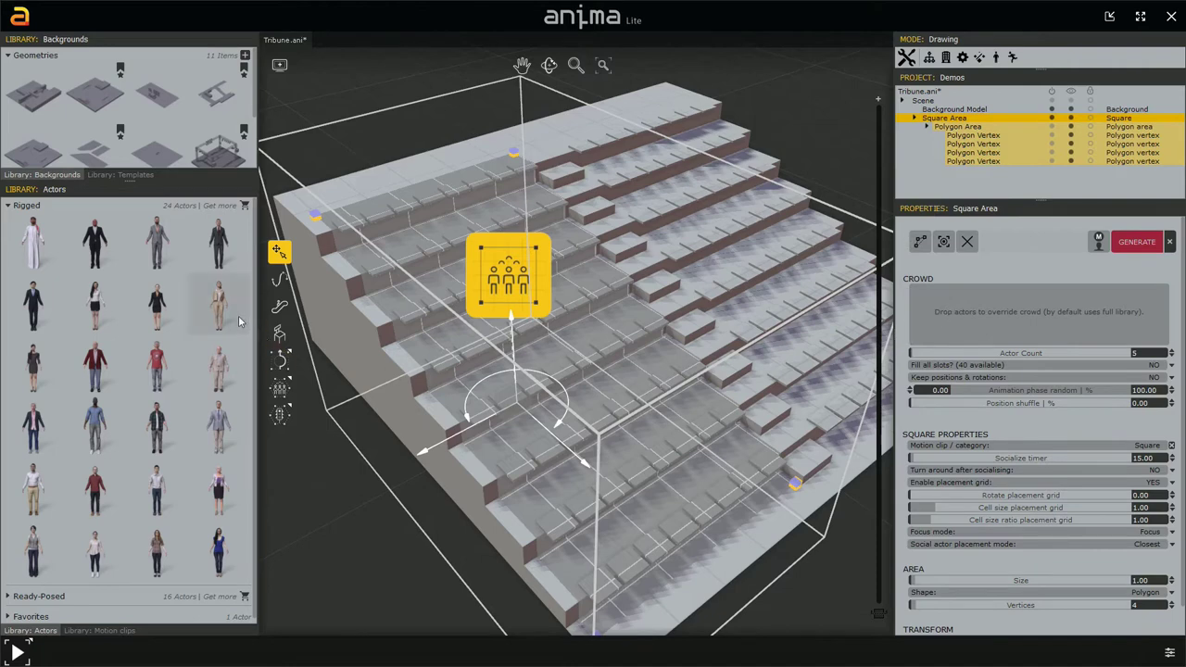
left_click(157, 373)
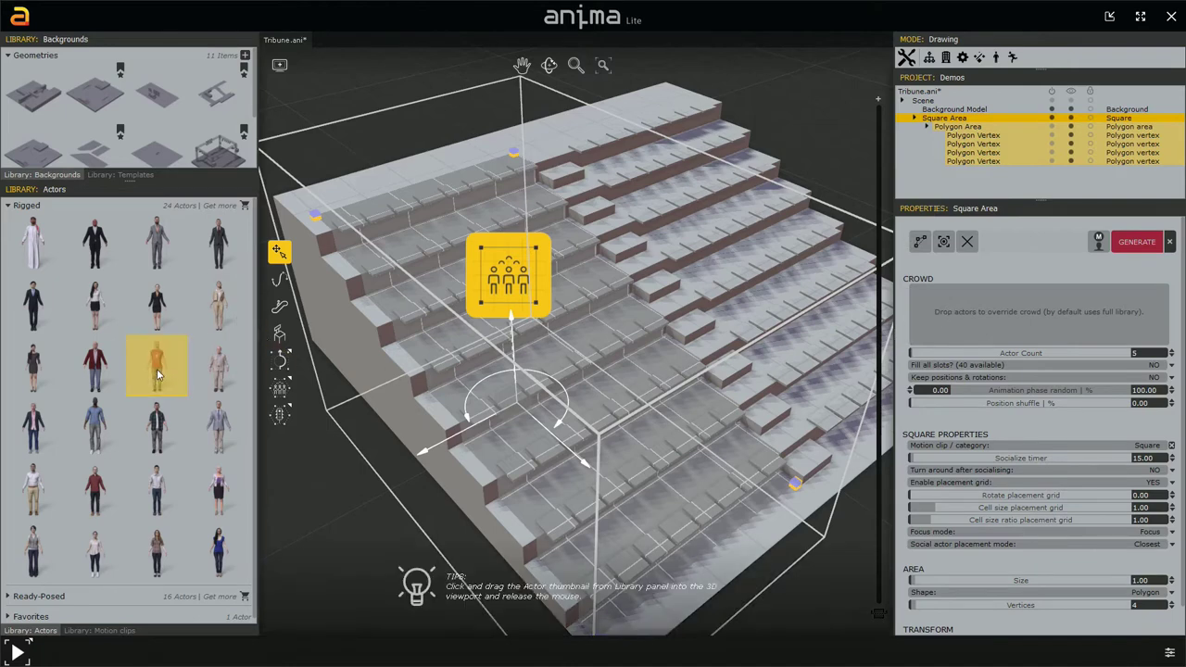
left_click(155, 435, "ctrl")
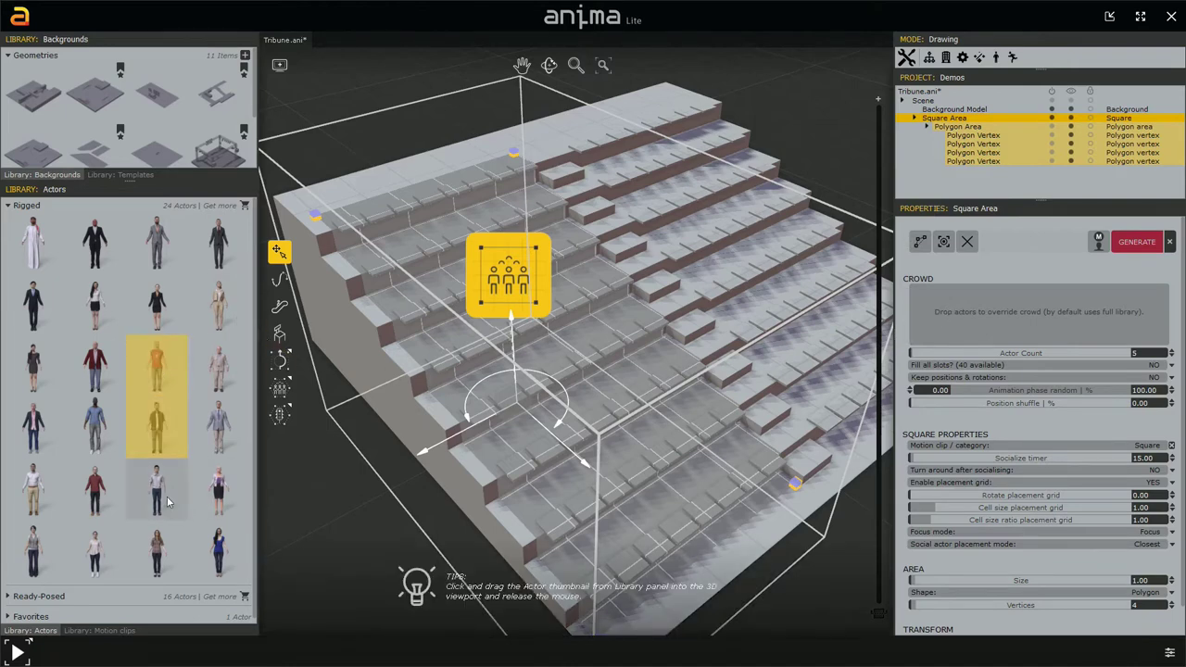
left_click(103, 531, "ctrl")
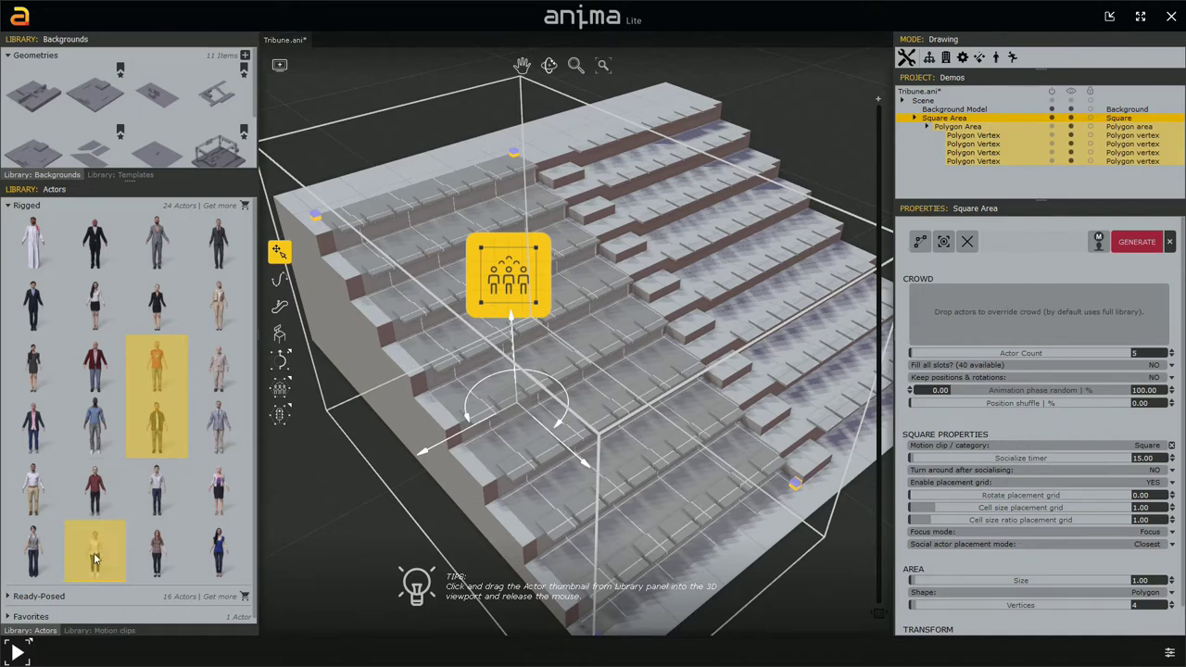
left_click(164, 558, "ctrl")
left_click(204, 556, "ctrl")
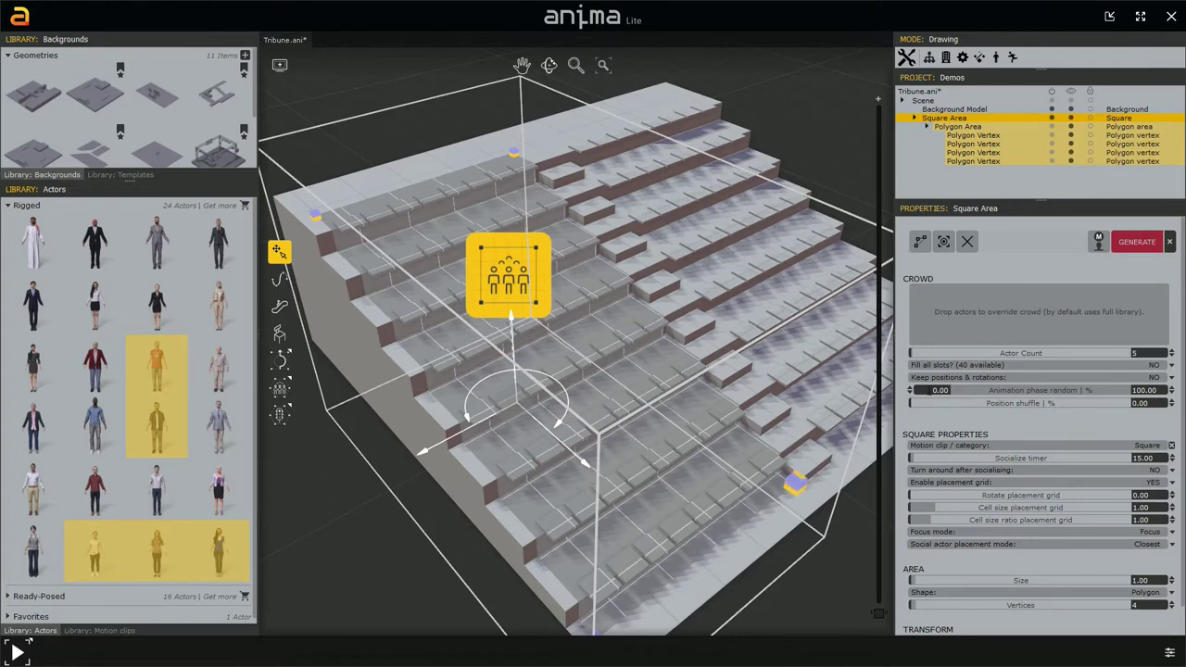
left_click_drag(167, 437, 1005, 324)
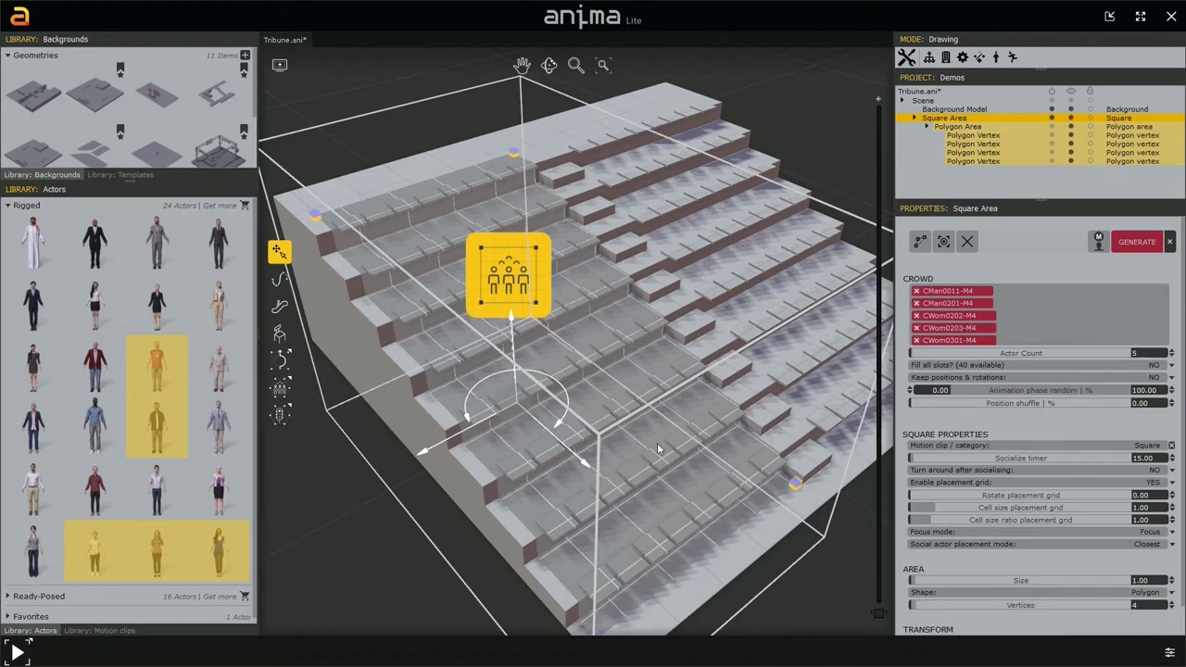
Set the square area's placement grid cell size ratio to 0.55.
mouse_move(645, 429)
middle_mouse_down()
mouse_move(678, 445)
mouse_move(671, 413)
mouse_move(644, 439)
mouse_move(640, 416)
middle_mouse_up()
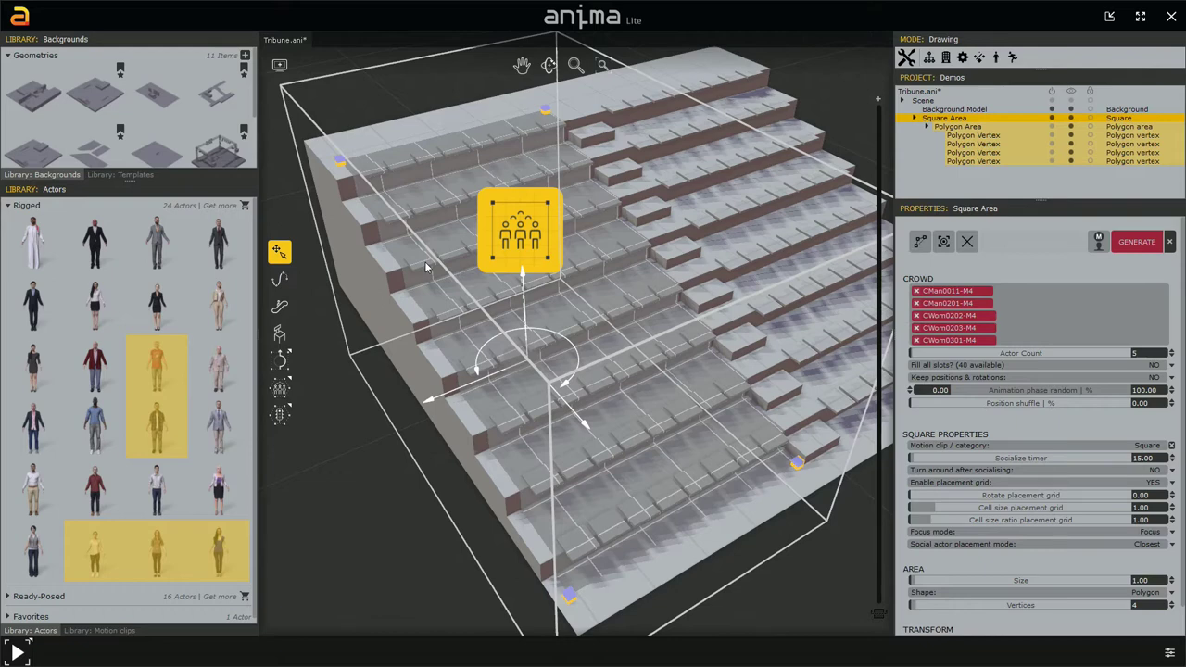
middle_click_drag(554, 460, 524, 425)
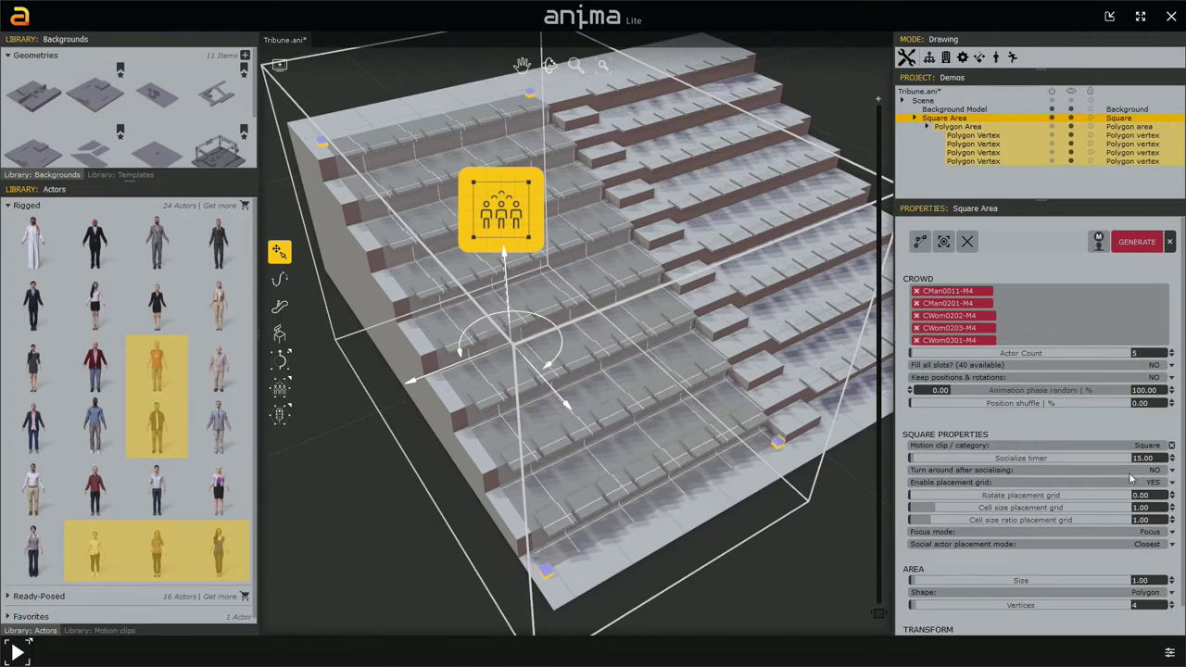
mouse_move(1158, 488)
mouse_move(1057, 508)
mouse_move(1009, 521)
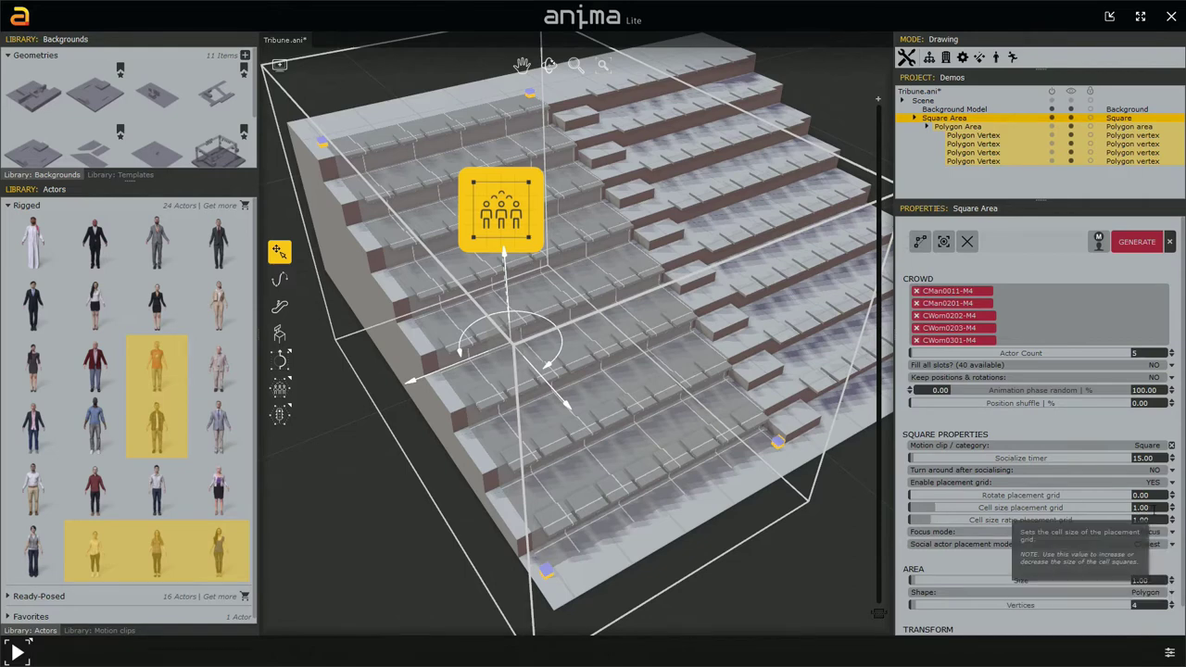
left_click(1139, 507)
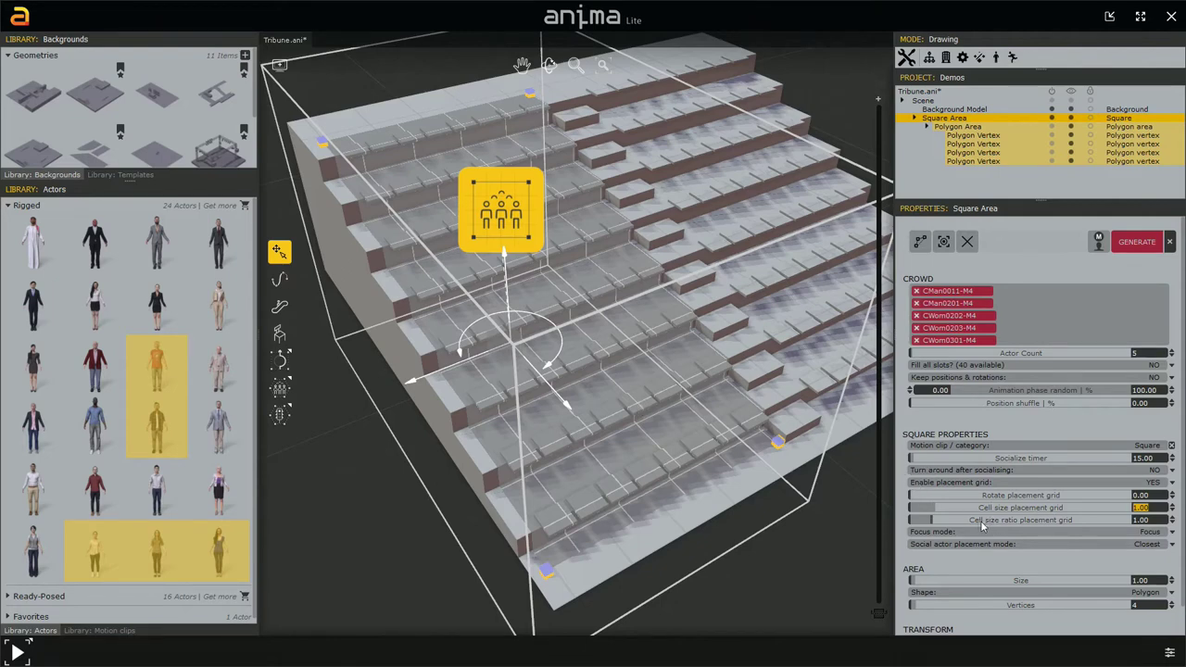
left_click(1125, 518)
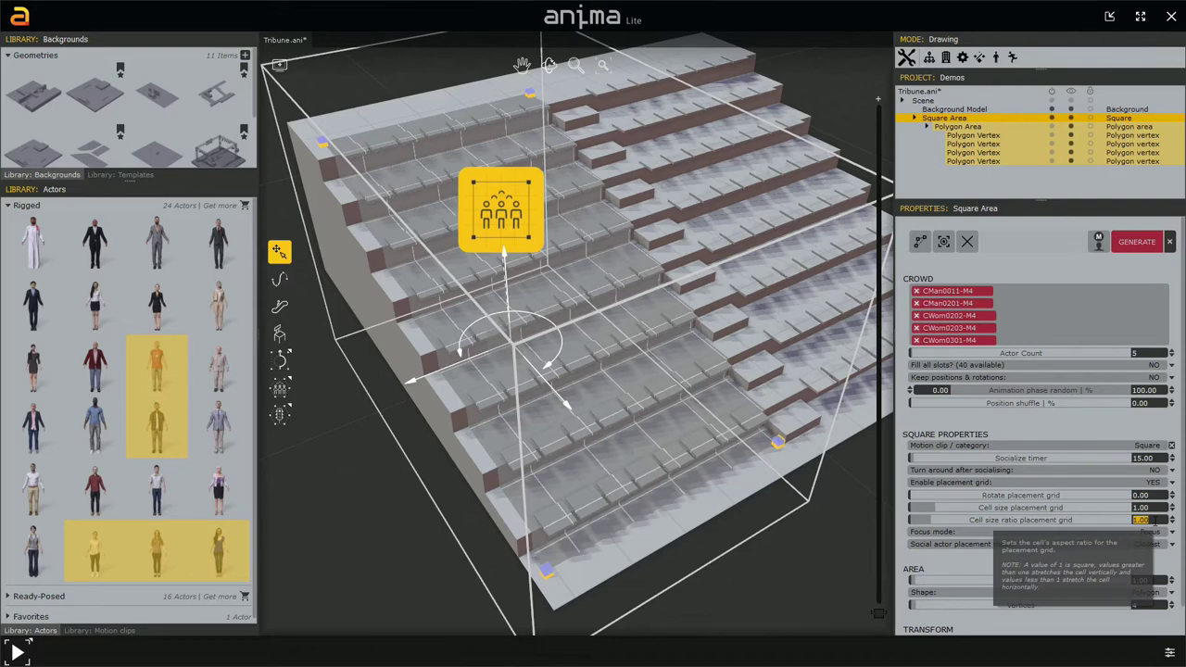
type(".55")
key("Return")
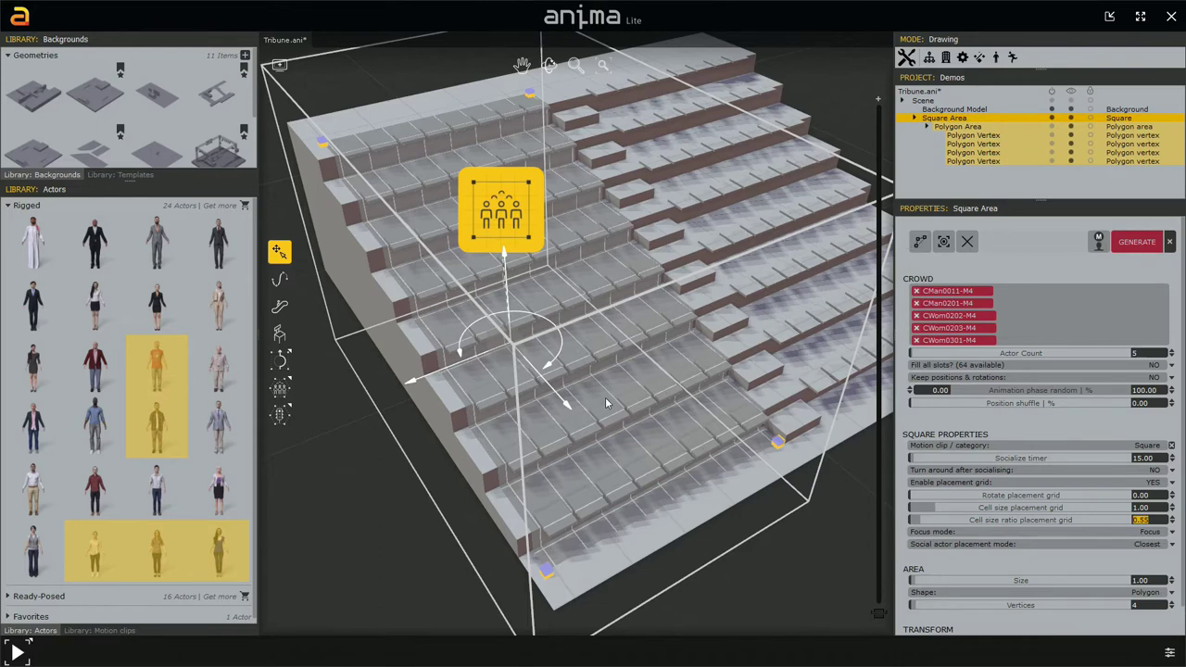
Shift the square area sideways in small moves to line up its placement grid cells with the seats.
middle_click_drag(611, 394, 546, 360)
middle_click_drag(637, 361, 712, 355)
right_click_drag(710, 356, 630, 367)
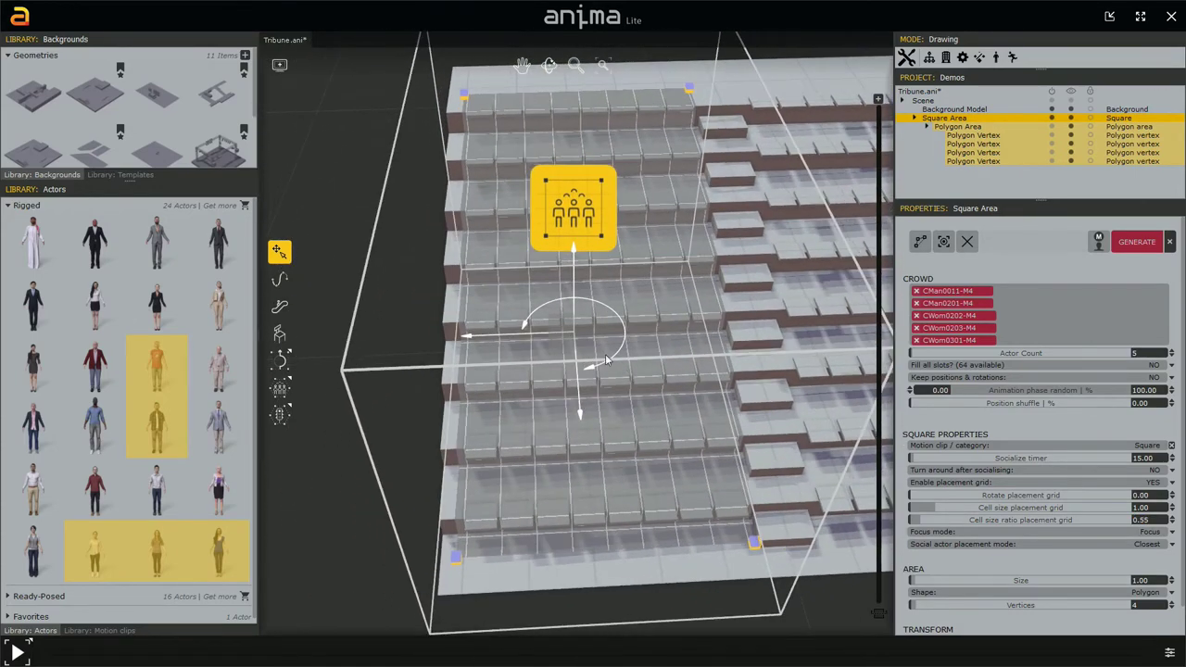
left_click_drag(515, 332, 506, 335)
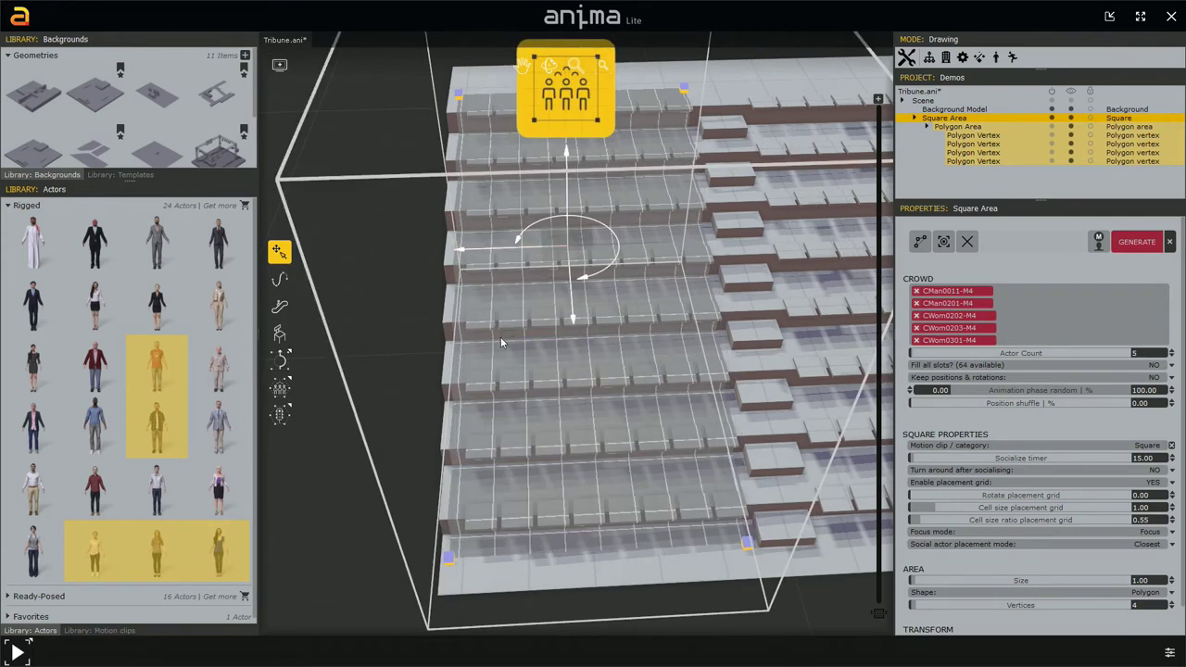
left_click_drag(510, 246, 509, 248)
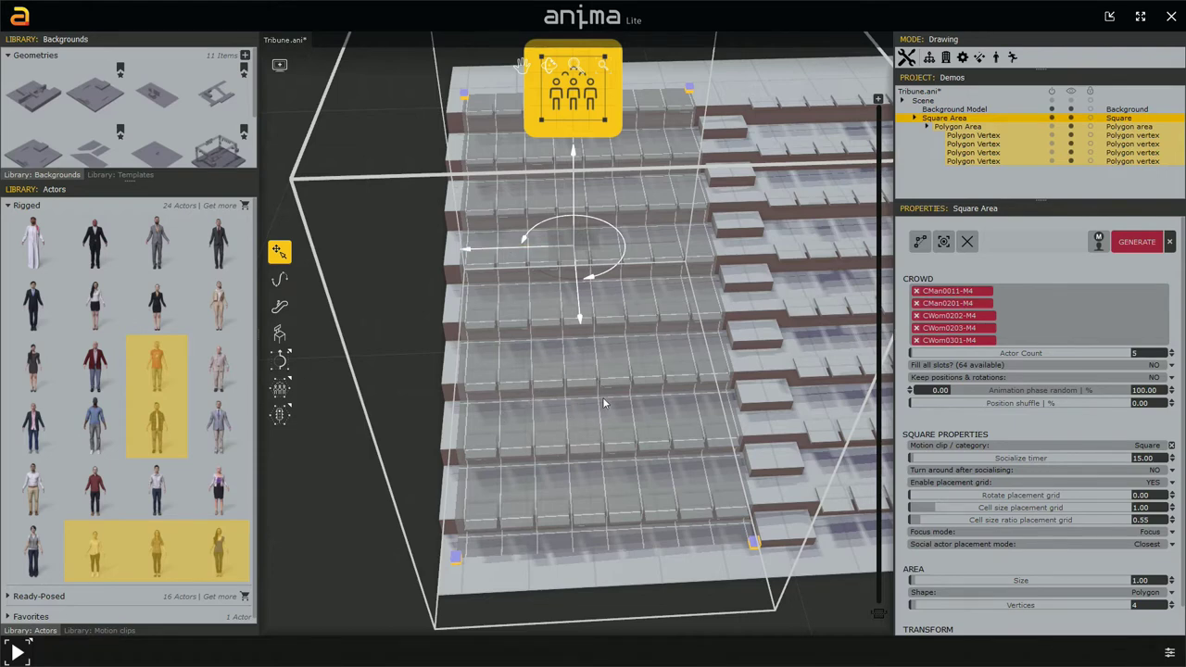
Move the polygon area's front-left vertex slightly inward along the front row to X -5.05.
left_click(456, 556)
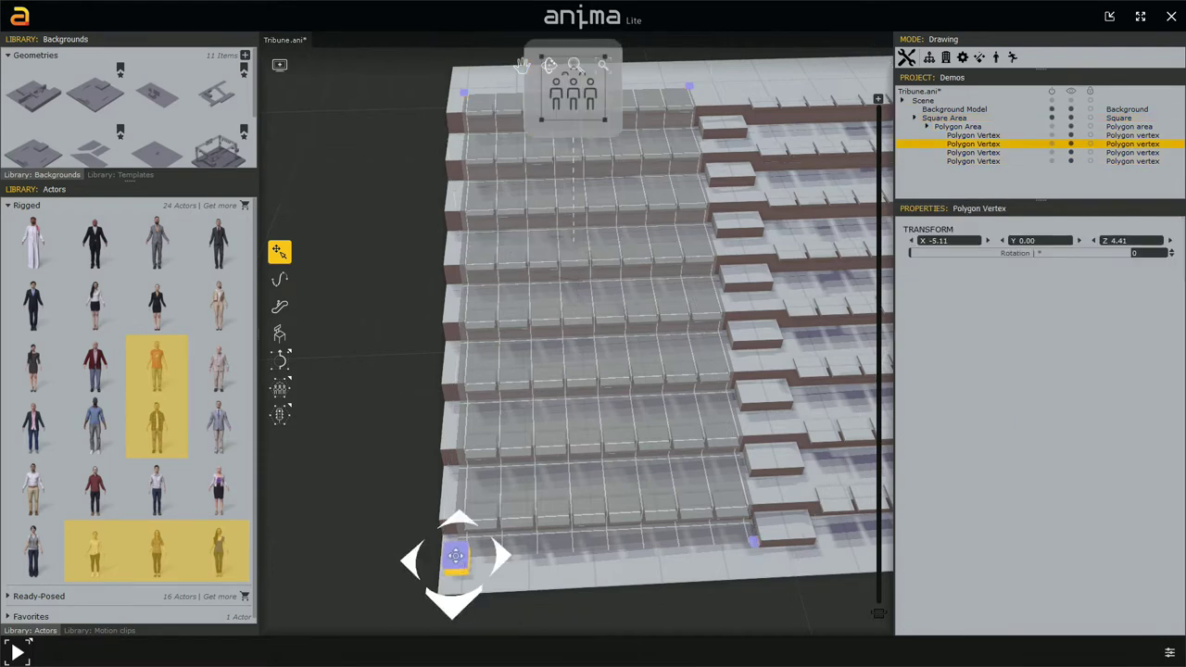
left_click_drag(505, 552, 506, 552)
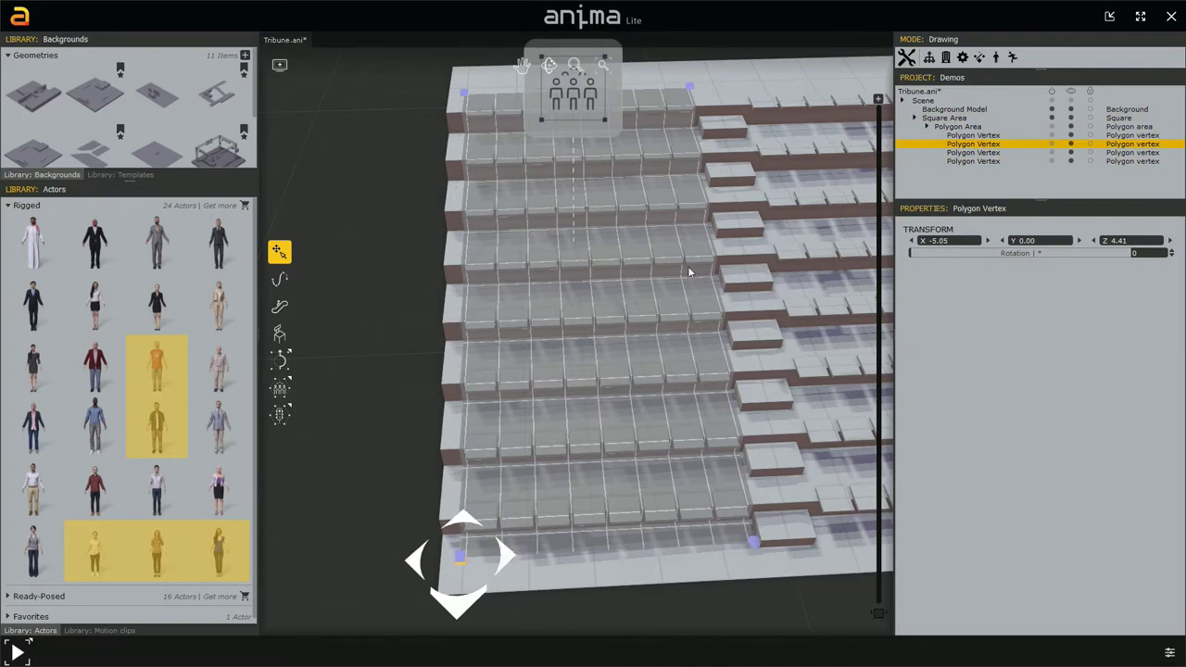
Set the square area's actor count to 45 and generate the crowd on the tribune.
middle_click_drag(564, 461, 682, 430)
right_click_drag(680, 430, 648, 438)
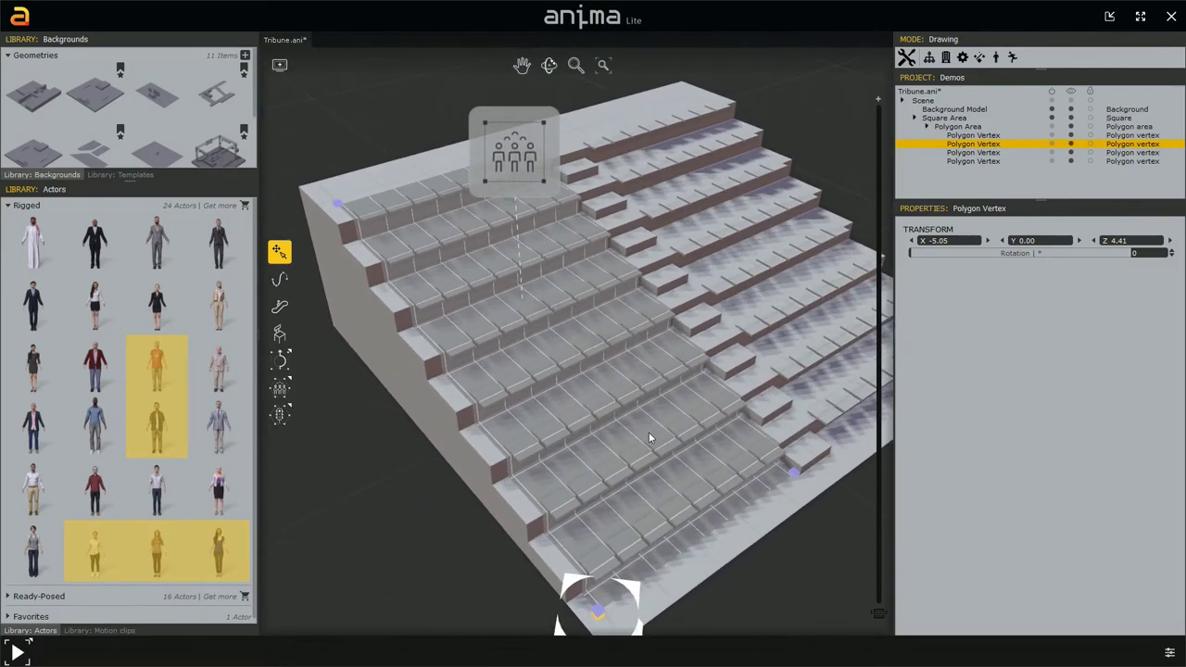
left_click(517, 159)
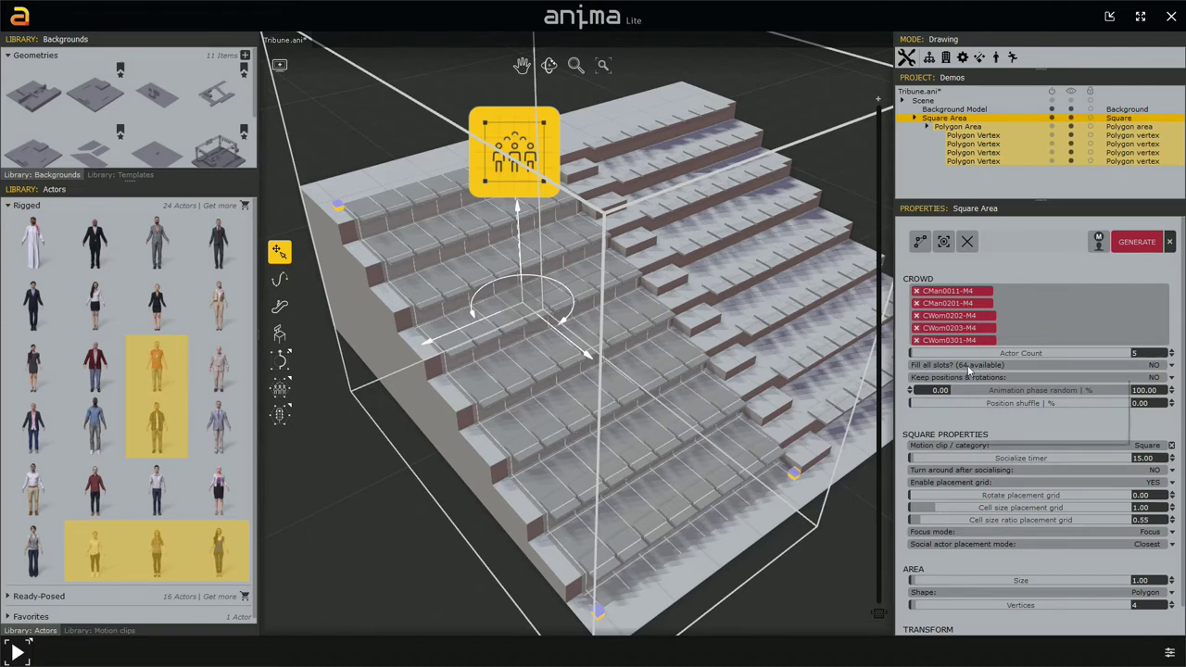
mouse_move(968, 371)
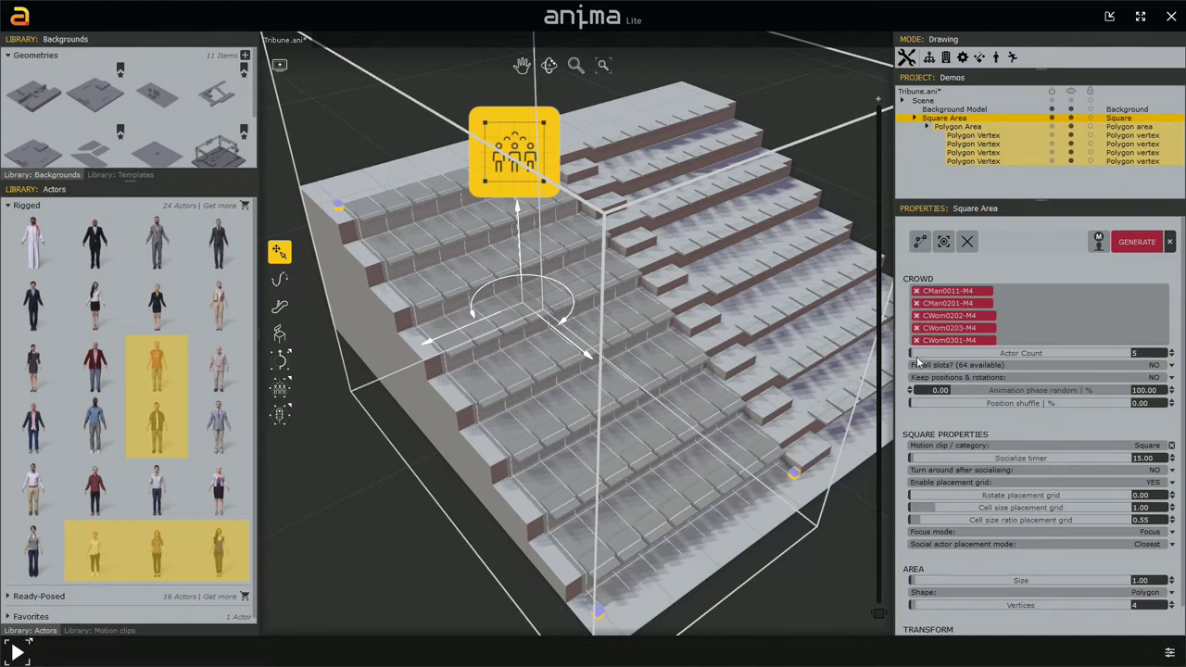
left_click(1140, 348)
type("45")
key("Return")
left_click(1136, 244)
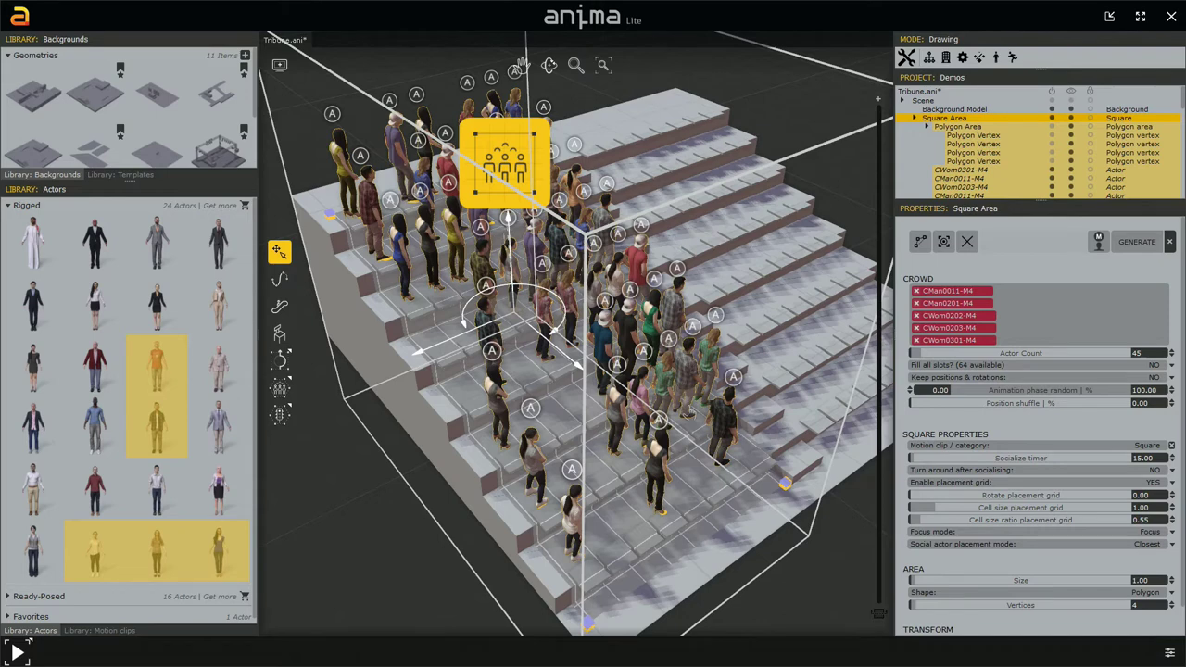
Assign the Chair motion category to the square area and set its focus mode to Grid.
left_click(95, 631)
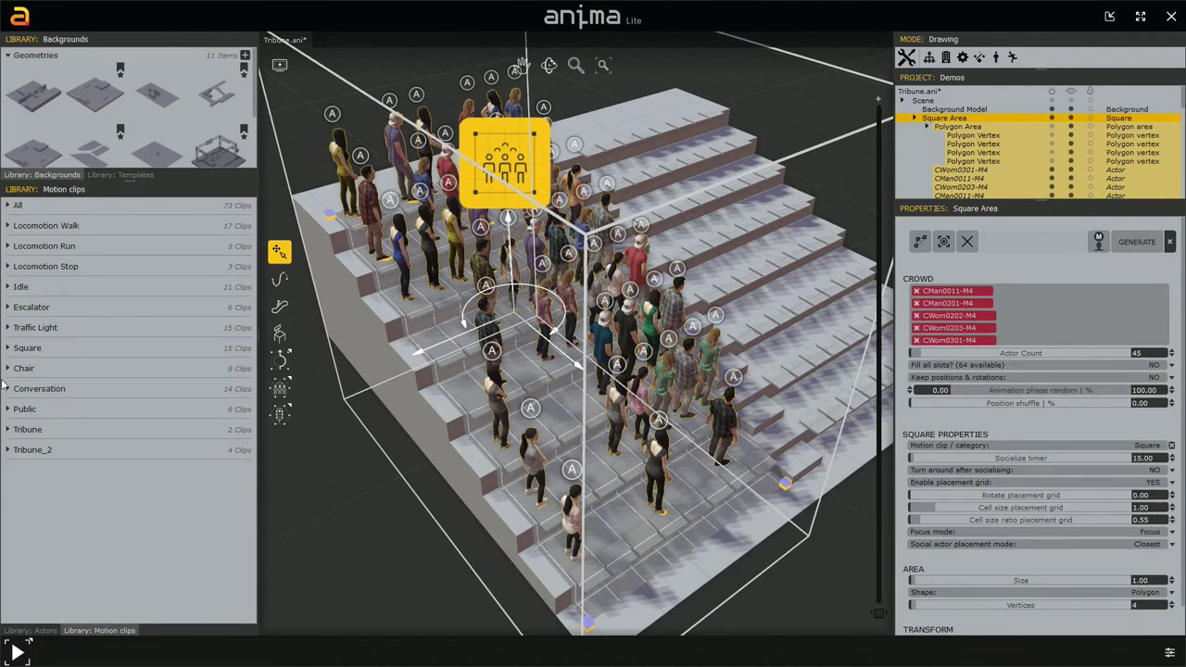
left_click_drag(25, 371, 1136, 448)
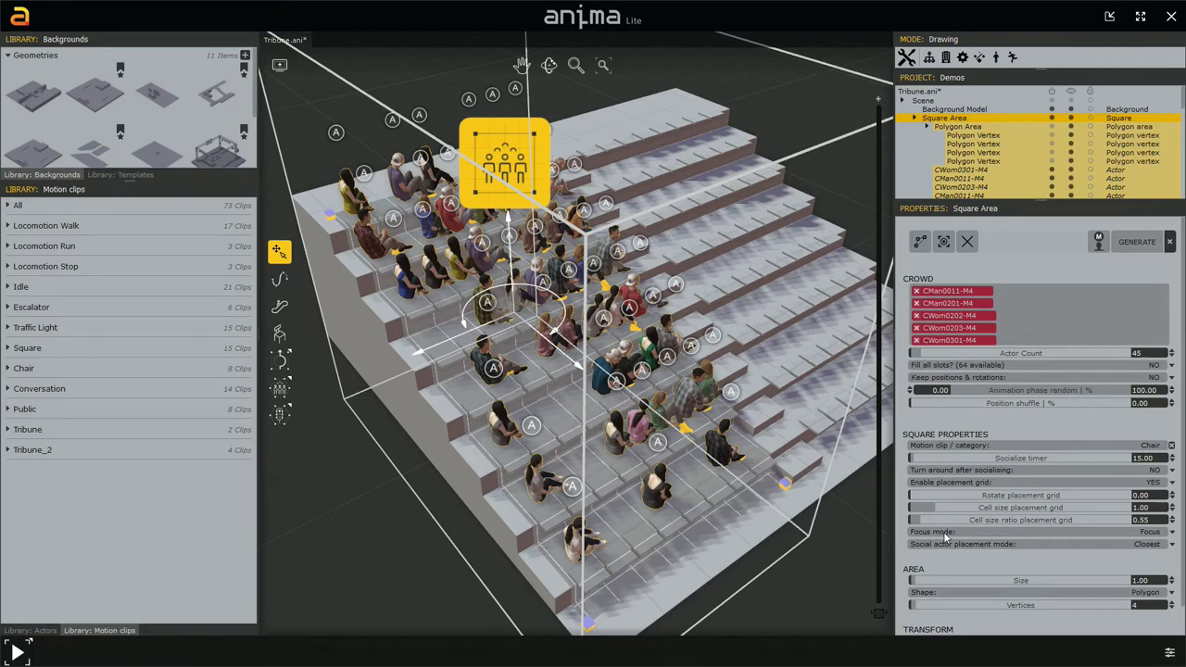
mouse_move(944, 535)
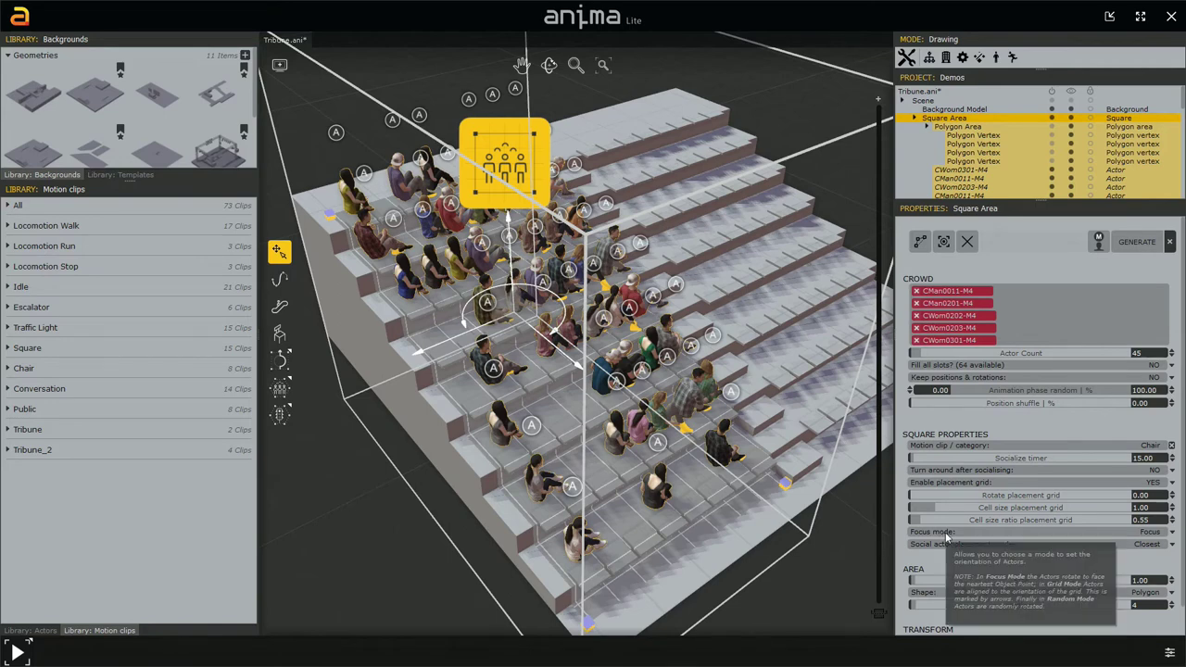
left_click(1171, 535)
left_click(1136, 548)
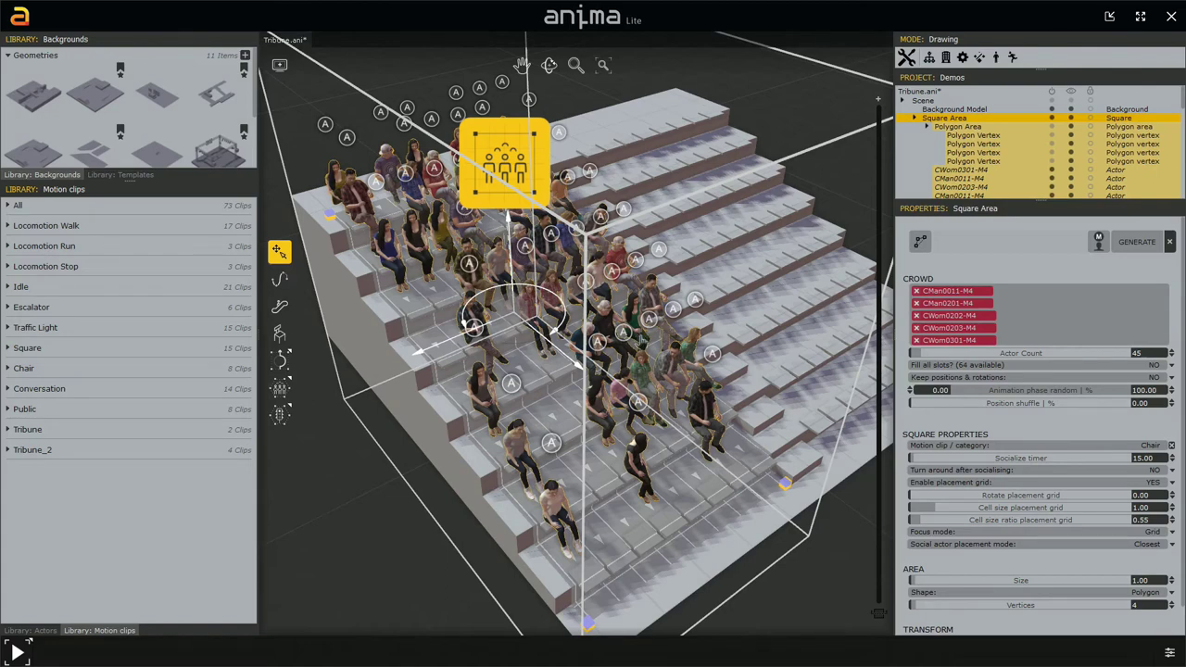
Nudge the square area slightly back toward the upper rows so the seated actors line up with the seats.
scroll(656, 381, "up", 3)
mouse_move(652, 400)
middle_mouse_down()
mouse_move(463, 435)
mouse_move(619, 491)
mouse_move(645, 524)
mouse_move(676, 460)
mouse_move(664, 419)
middle_mouse_up()
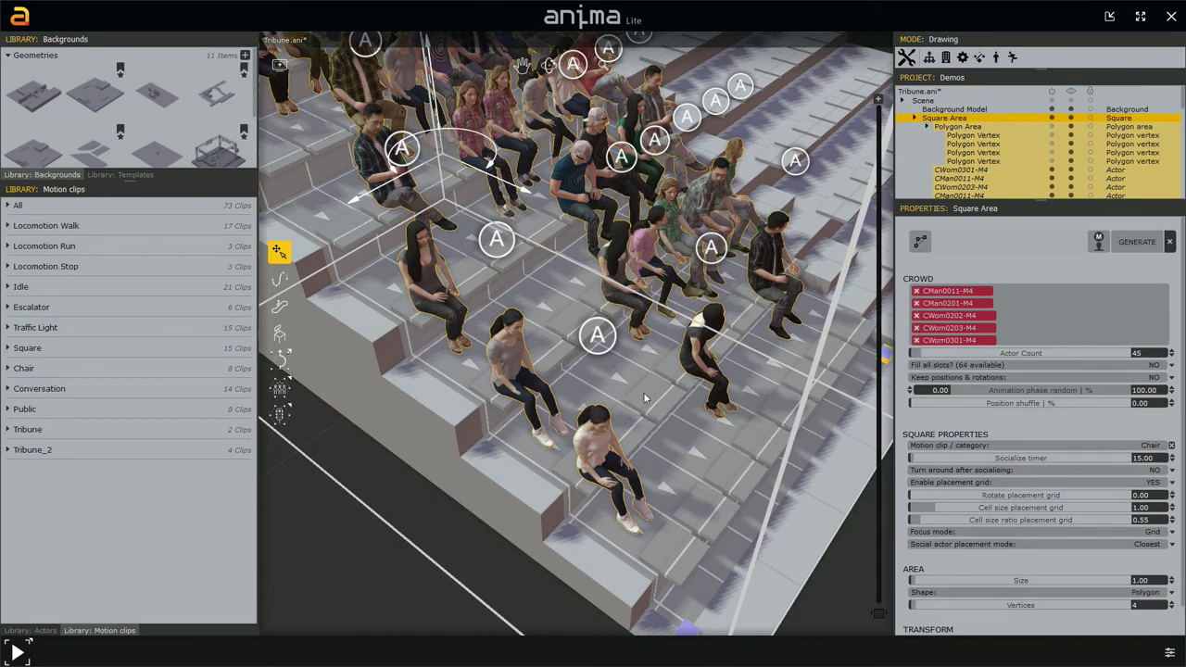
left_click_drag(522, 192, 509, 190)
scroll(509, 190, "down", 1)
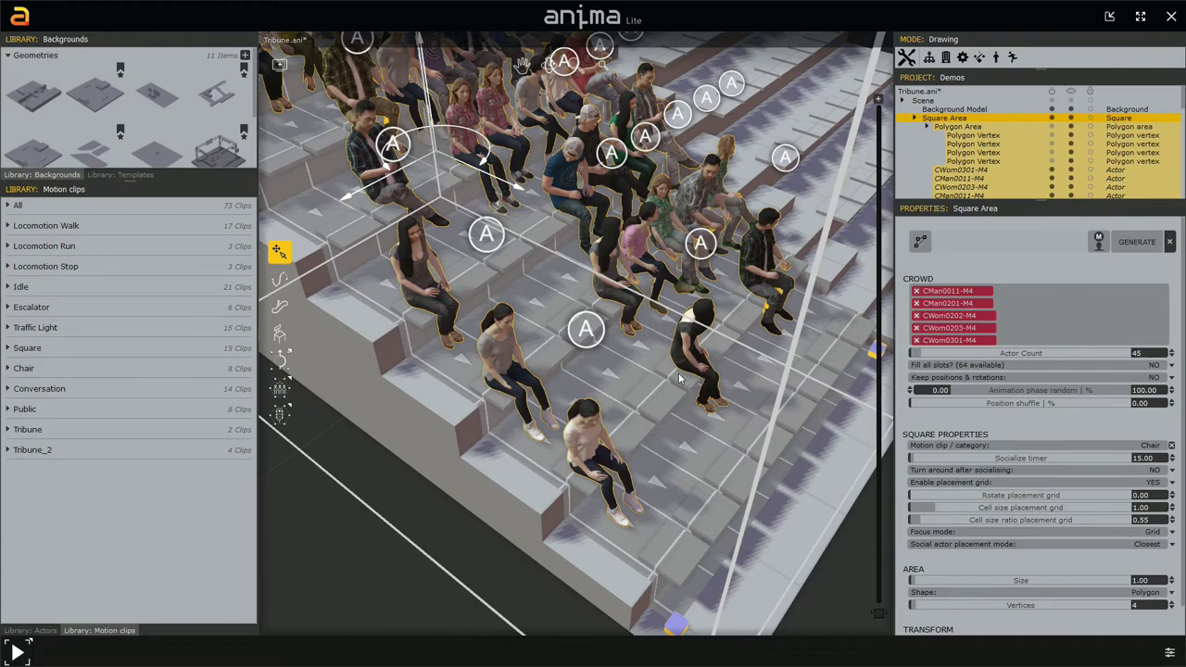
Move the polygon area's two rear vertices together forward, away from the tribune's back edge toward the top seat row.
middle_click_drag(581, 291, 795, 532)
middle_click_drag(648, 408, 618, 336)
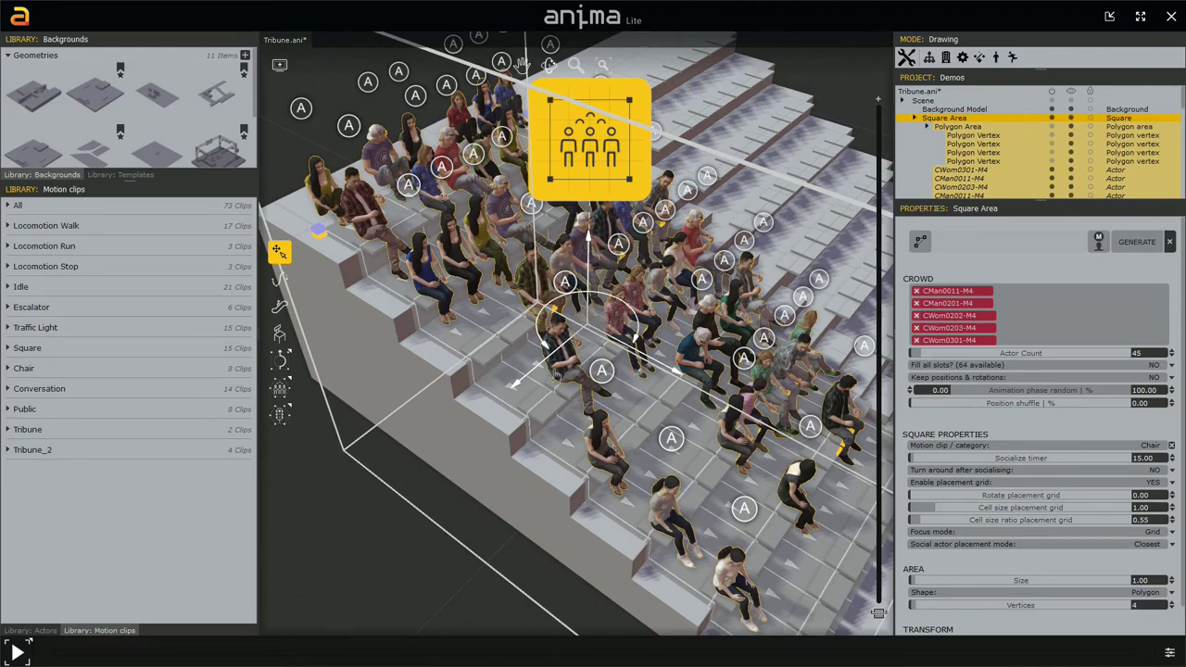
middle_click_drag(519, 363, 549, 302)
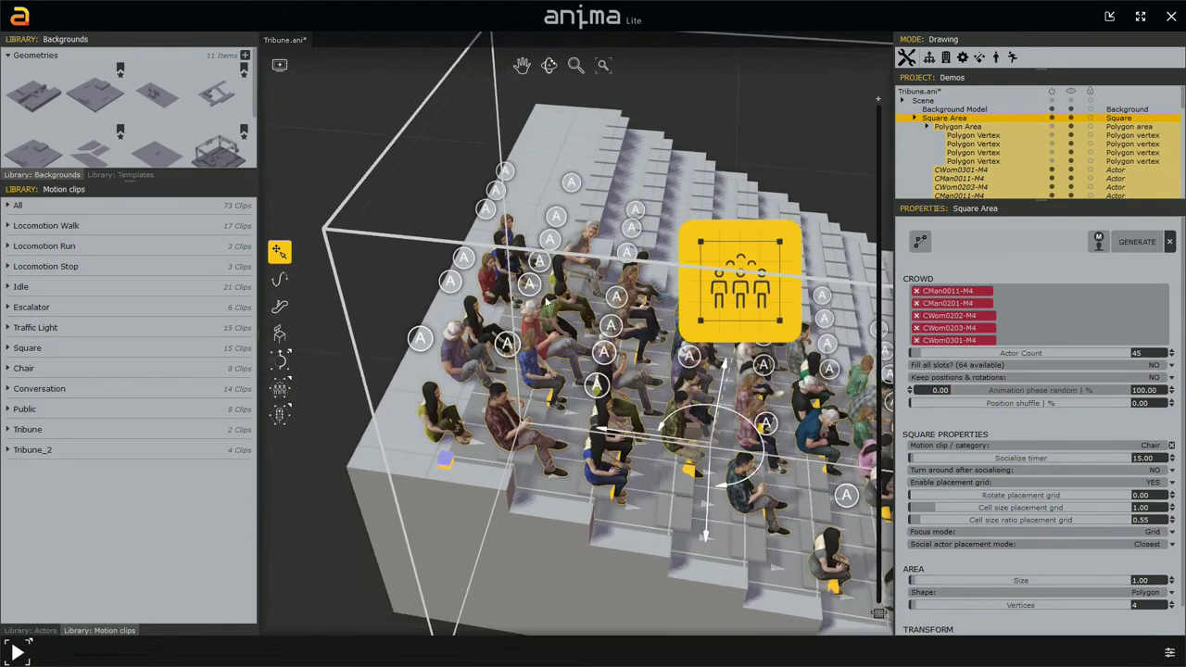
middle_click_drag(541, 428, 465, 287)
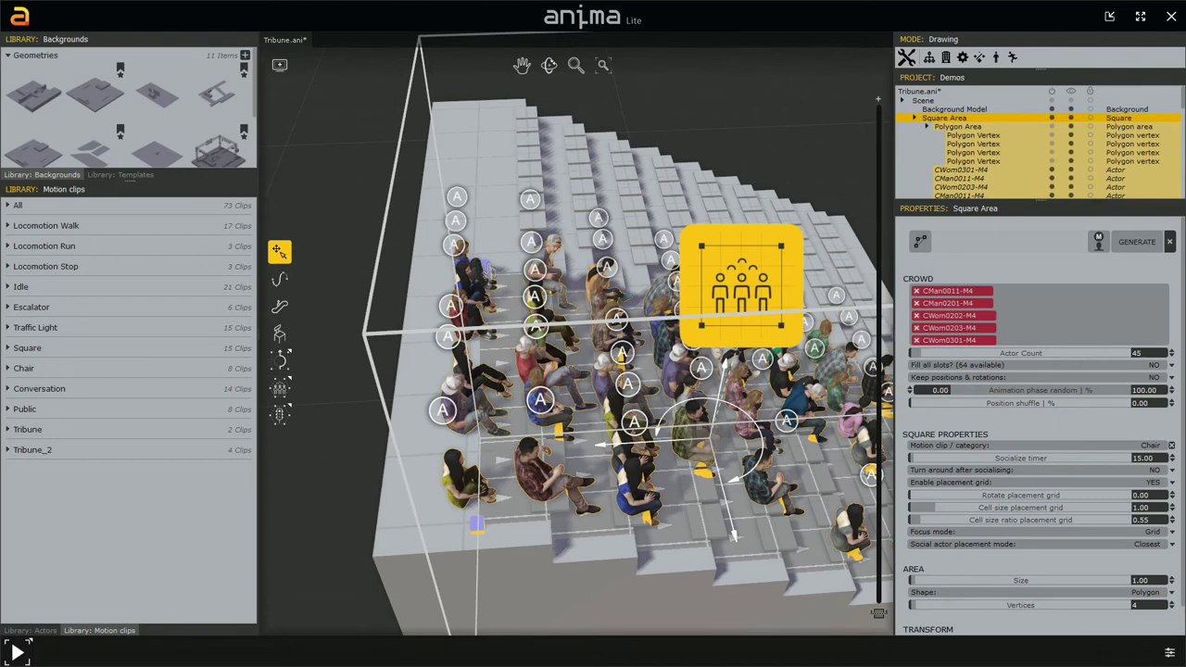
left_click(478, 269)
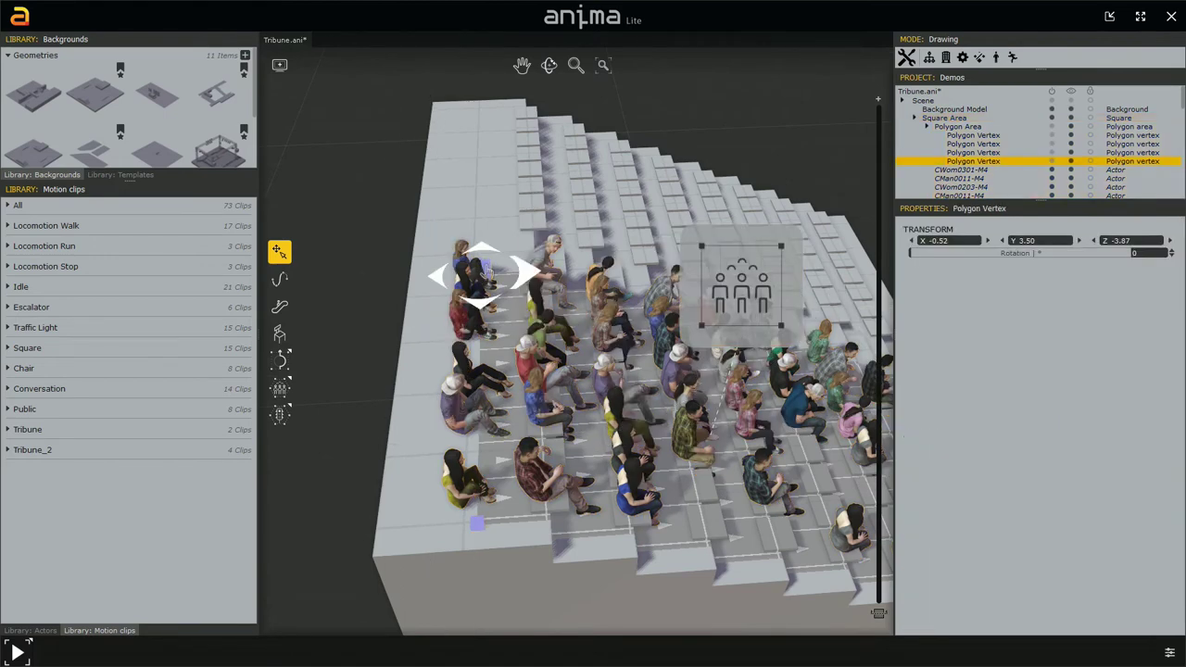
left_click(476, 524, "shift")
left_click_drag(549, 375, 600, 381)
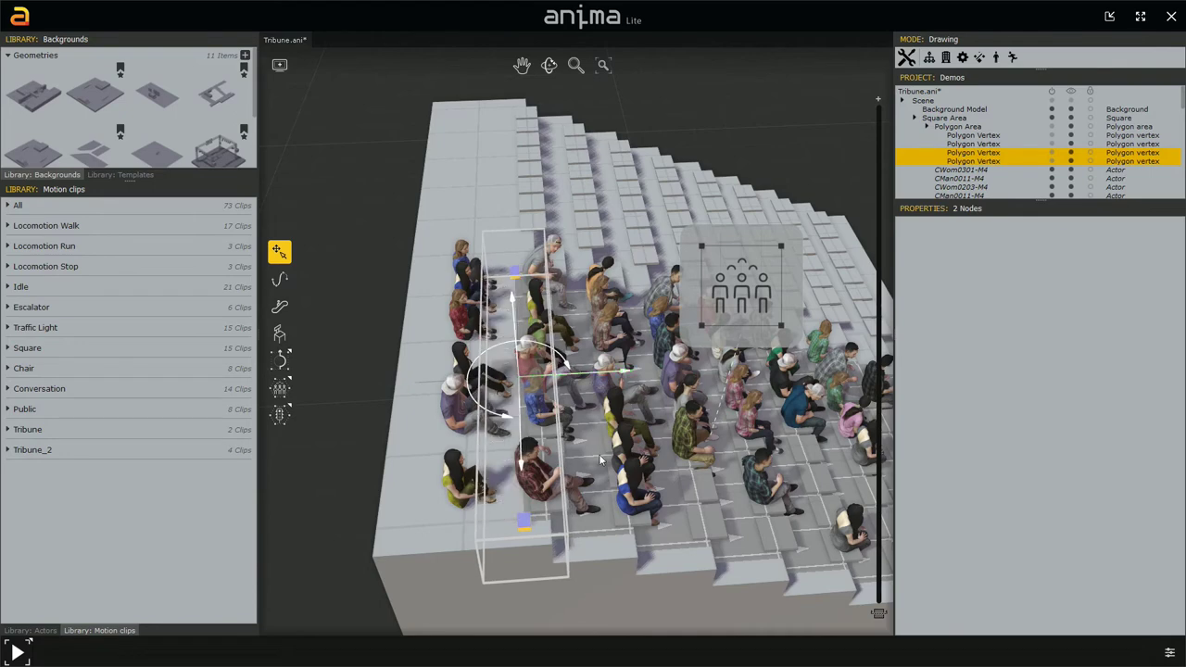
Move the polygon area's two front vertices together slightly outward toward the tribune's front edge.
middle_click_drag(719, 510, 369, 439)
mouse_move(464, 468)
middle_mouse_down("alt")
mouse_move(482, 505)
mouse_move(502, 123)
middle_mouse_up("alt")
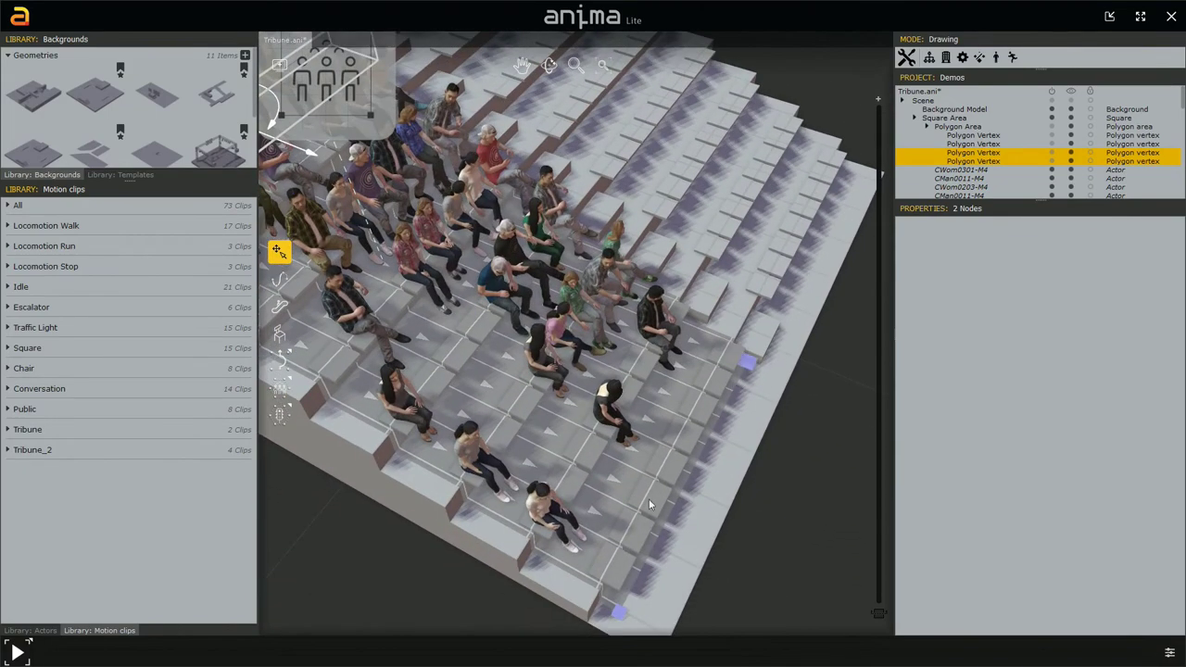
left_click(613, 623)
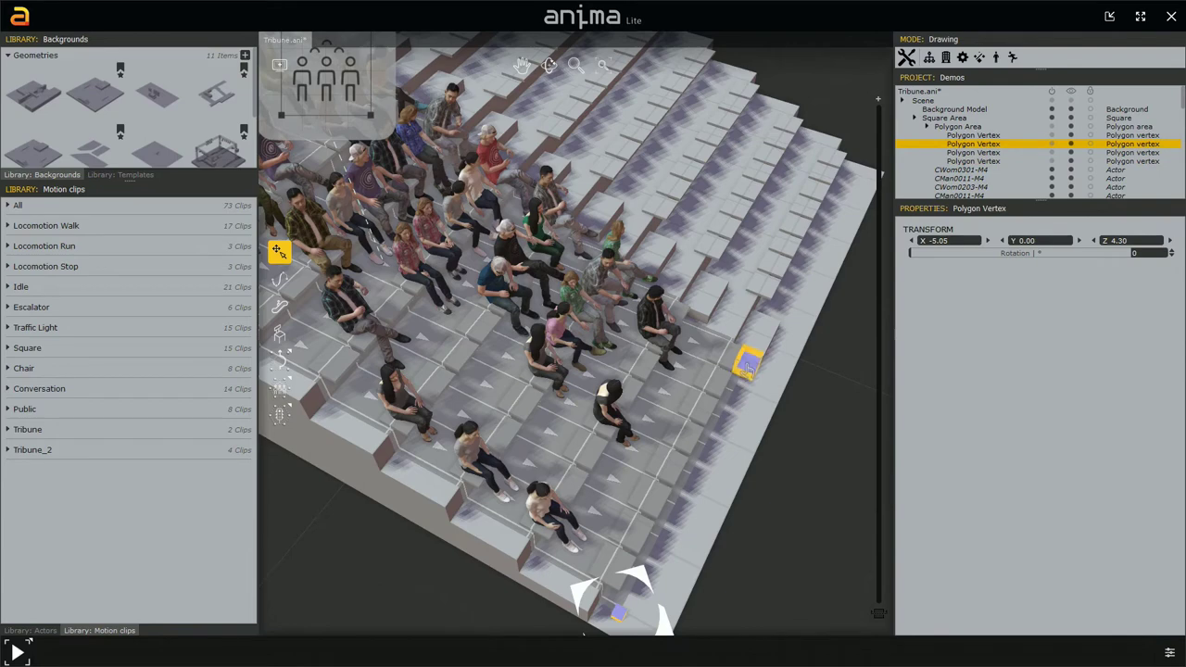
left_click(747, 362, "ctrl")
left_click_drag(765, 504, 784, 523)
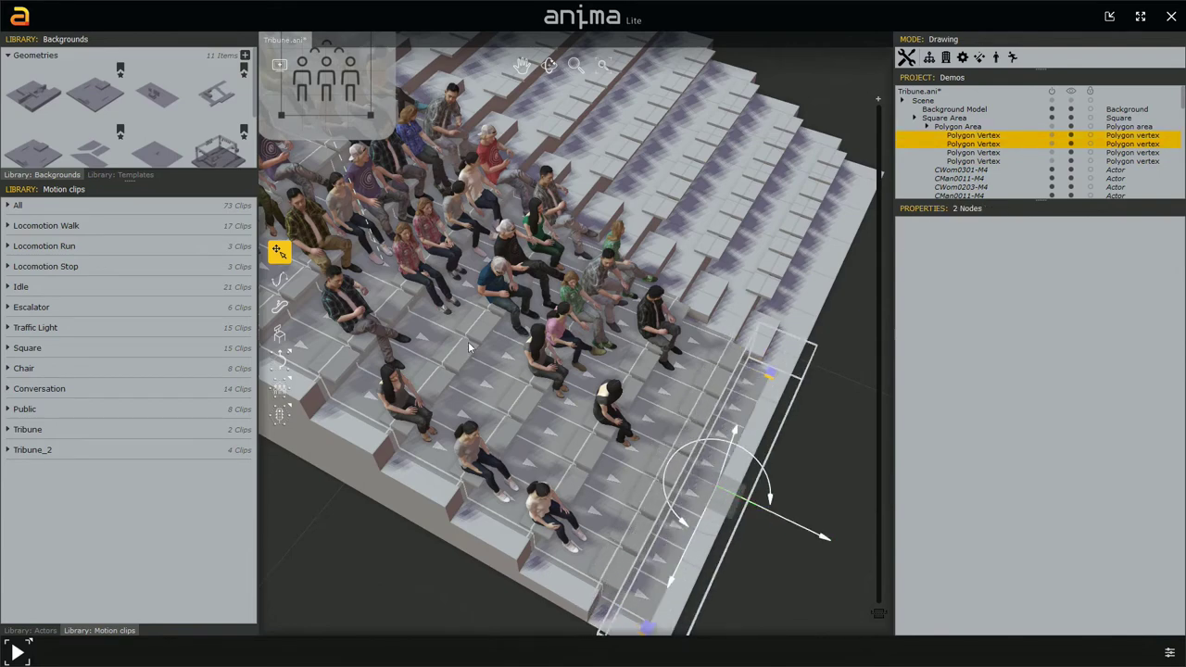
Regenerate the square area's crowd within the adjusted polygon and check how the actors fill the rows.
left_click(345, 117)
scroll(543, 319, "down", 1)
middle_click_drag(543, 320, 733, 387)
left_click(1141, 247)
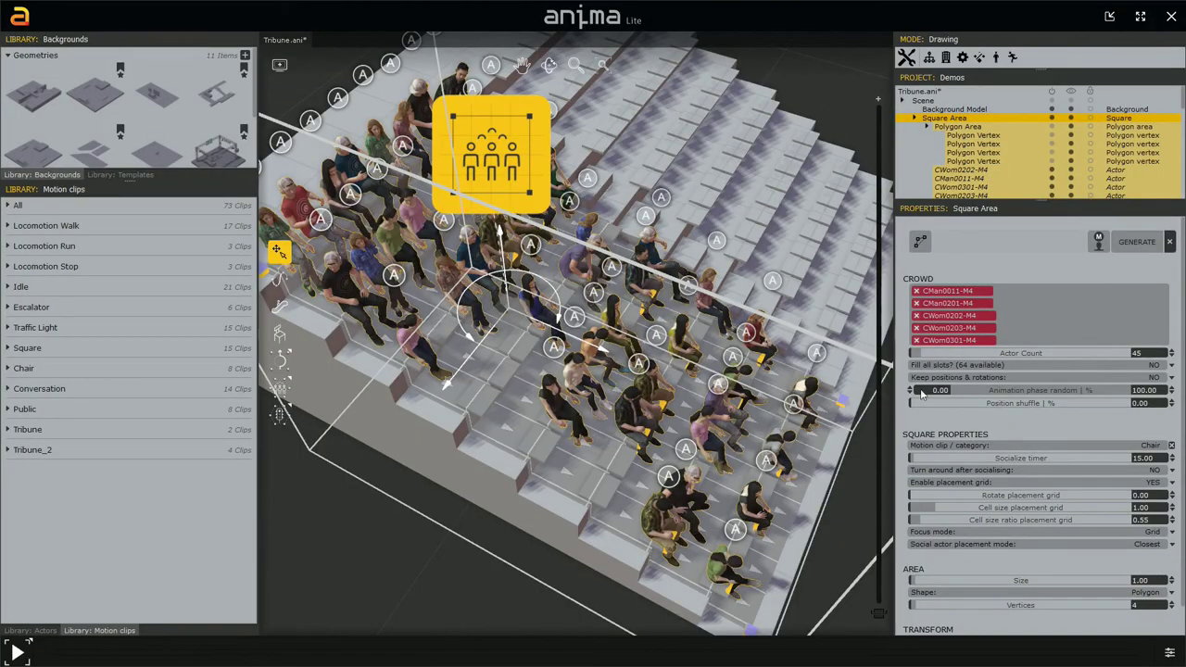
middle_click_drag(577, 509, 578, 482)
scroll(578, 482, "down", 2)
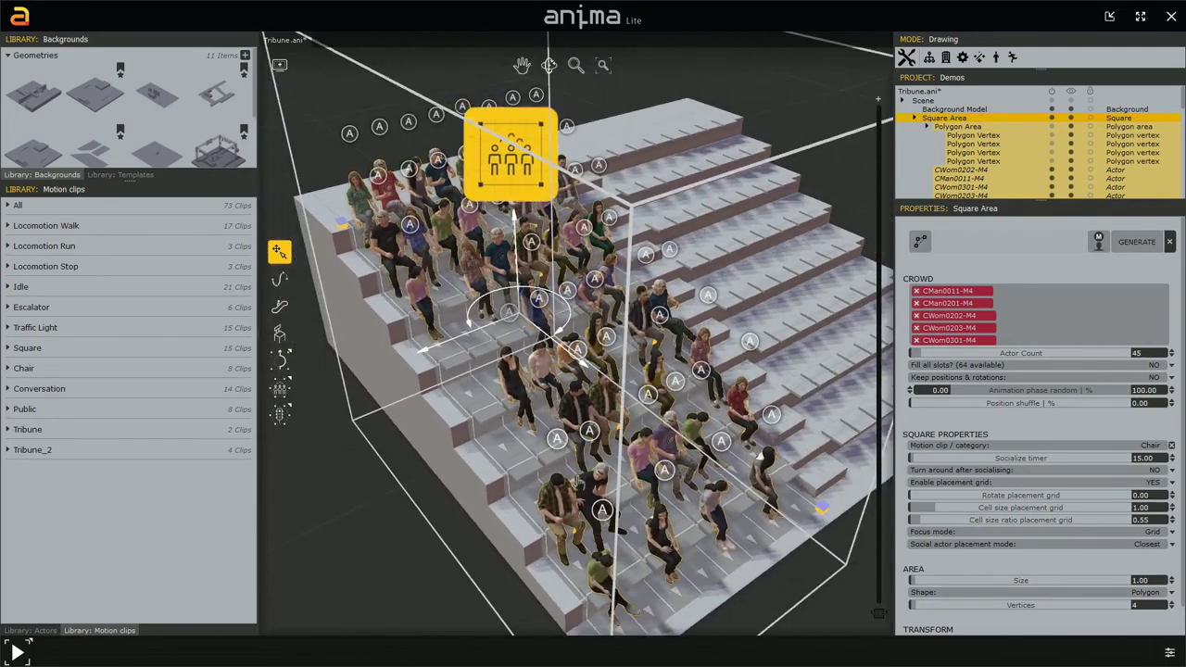
Regenerate the crowd several more times to vary its distribution, and set Keep positions & rotations to YES.
mouse_move(945, 380)
left_click(1136, 246)
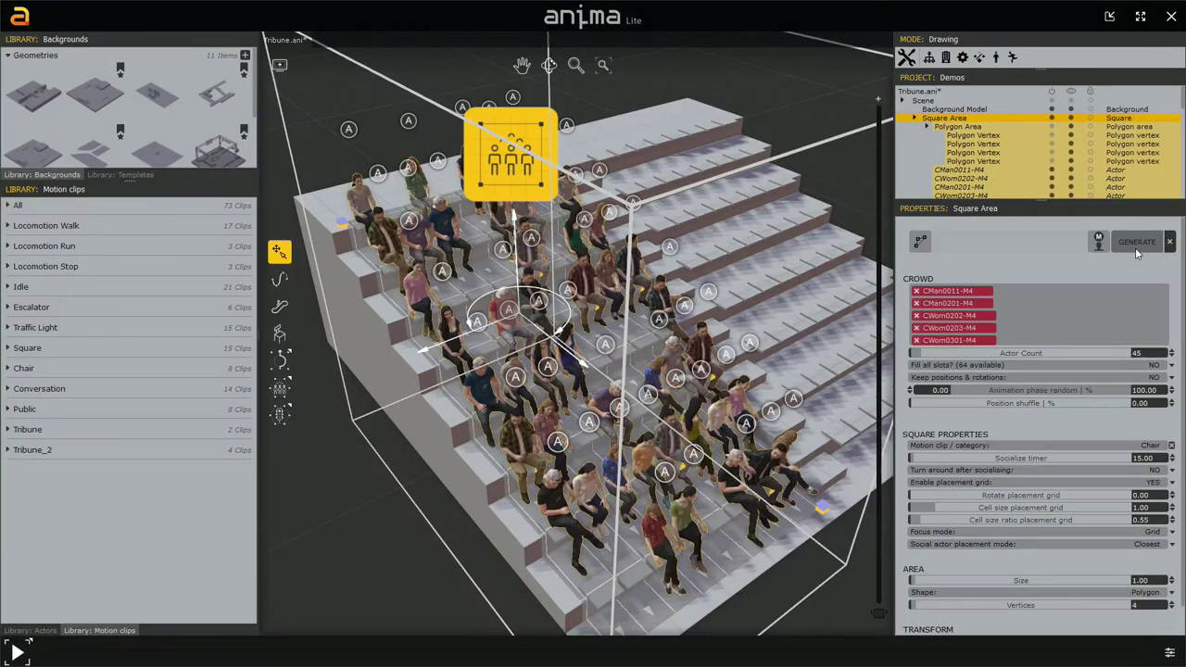
left_click(1135, 248)
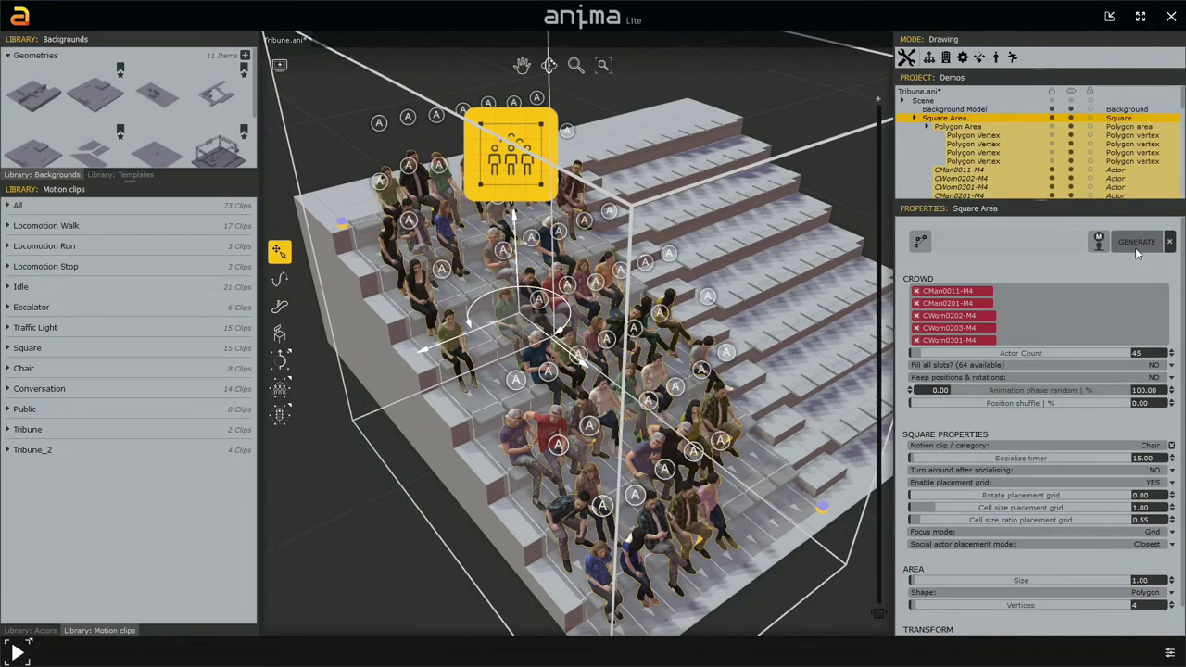
left_click(1134, 247)
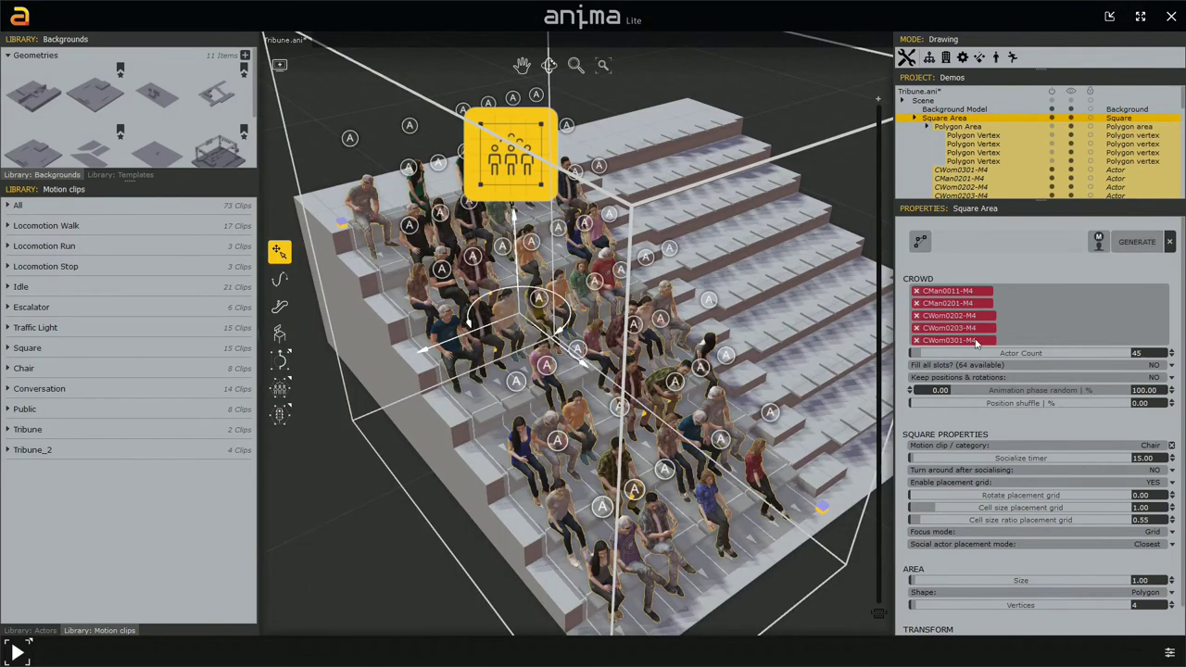
left_click(1171, 378)
left_click(1150, 380)
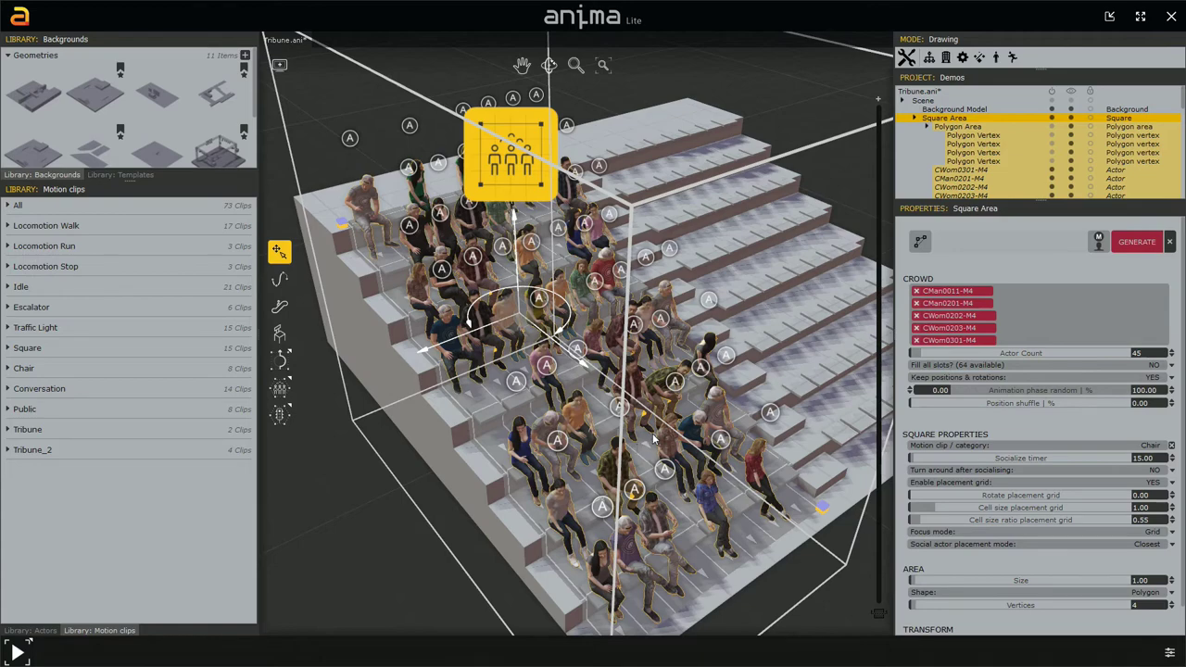
Play the simulation briefly to preview the seated crowd's motion, and stop it.
scroll(653, 439, "down", 2)
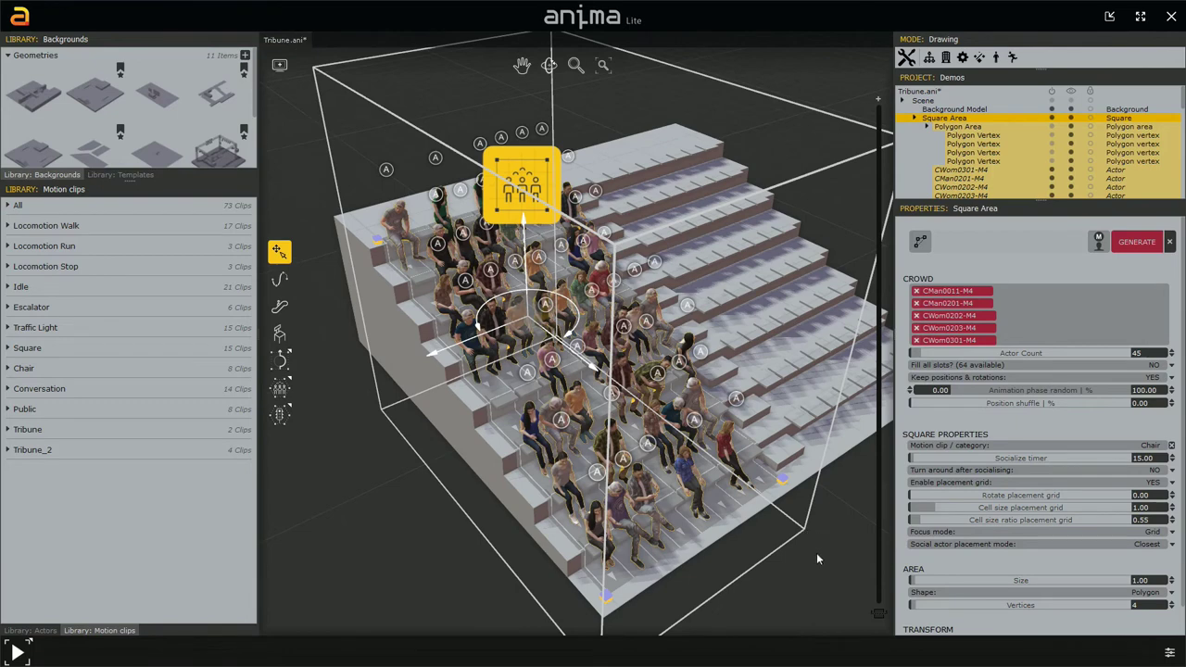
key("space")
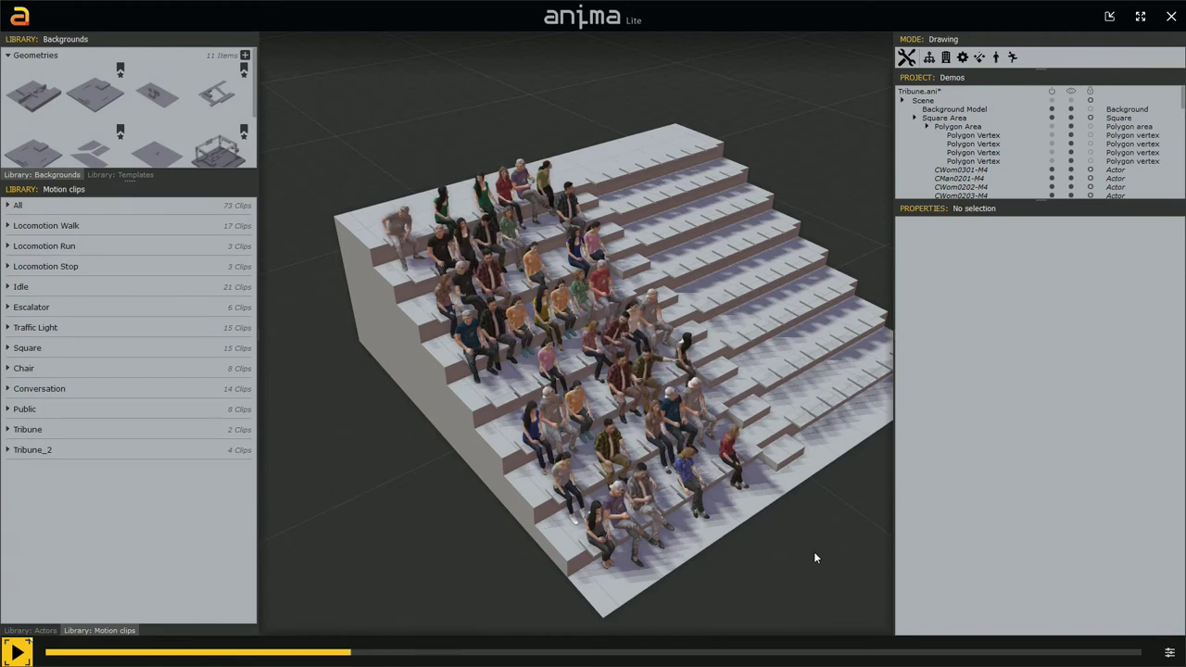
key("space")
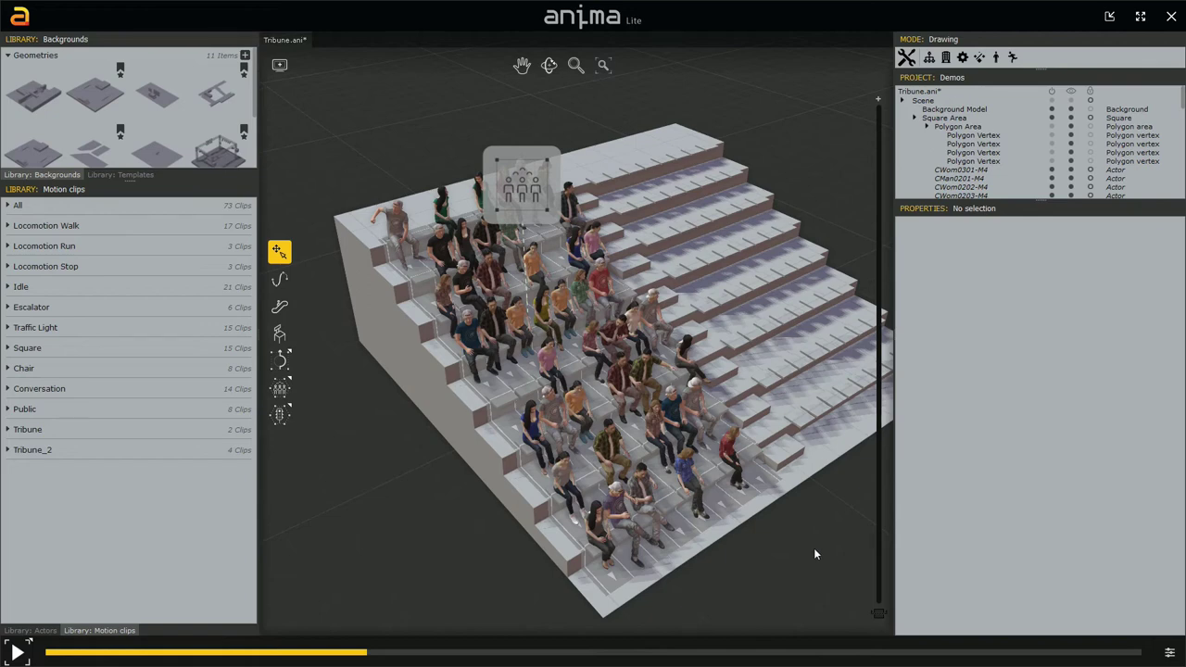
Change the square area's motion category to Tribune and play the simulation briefly to preview it.
left_click(544, 204)
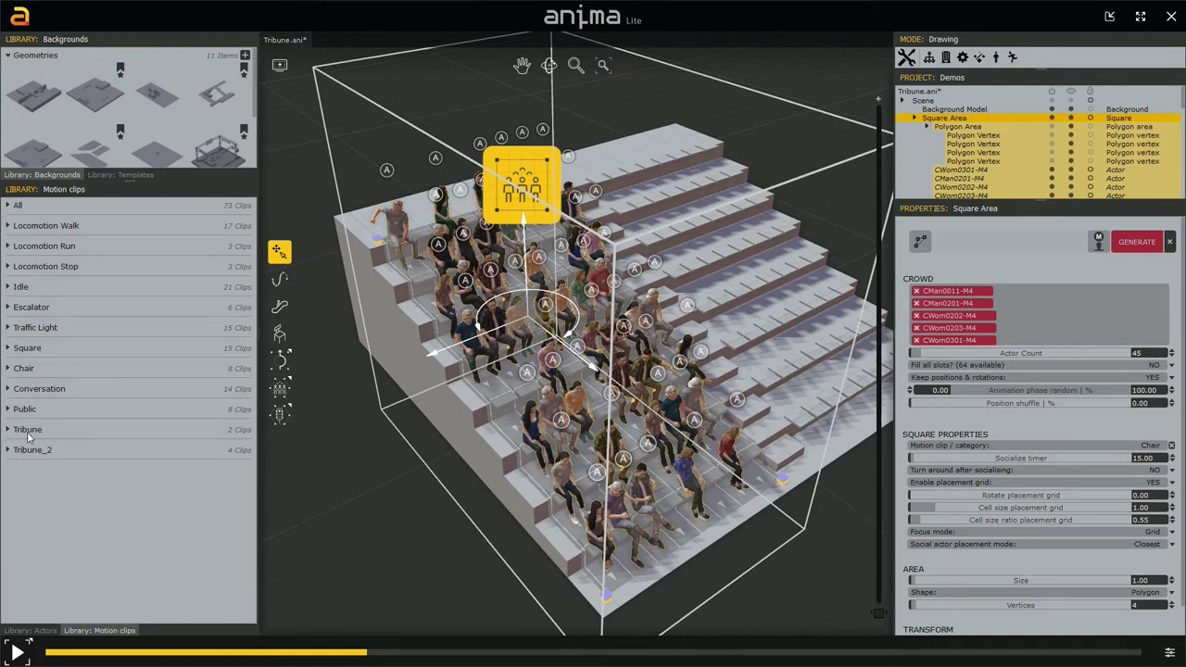
left_click_drag(28, 430, 1134, 448)
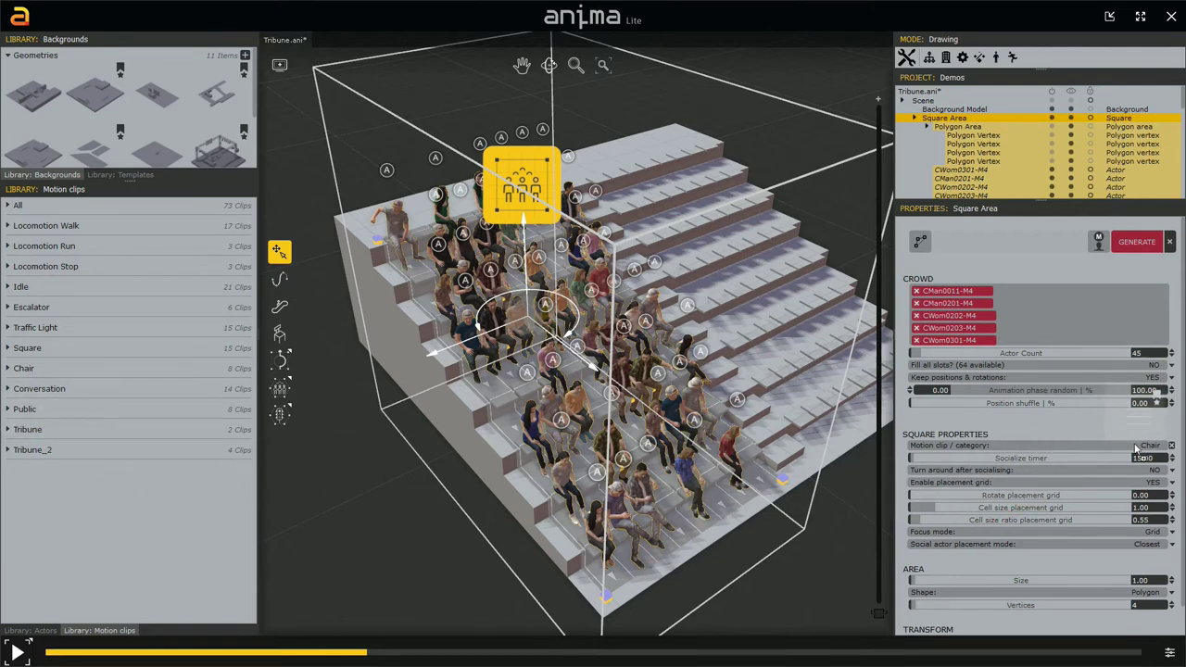
left_click_drag(1135, 449, 1136, 449)
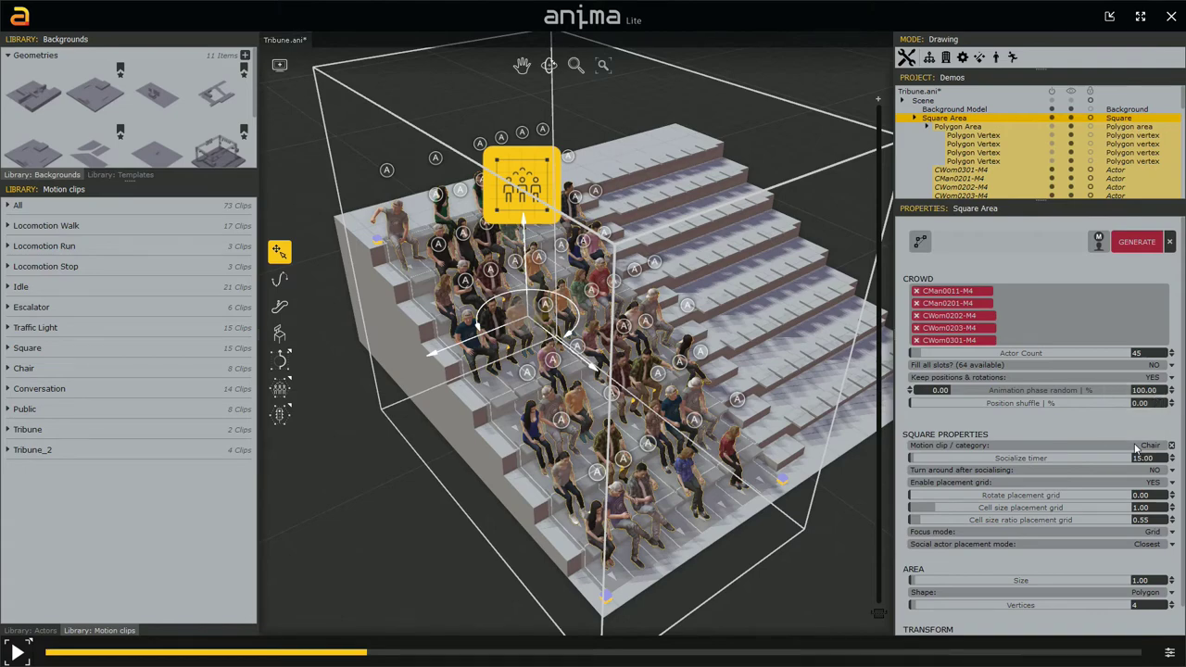
left_click(787, 581)
key("space")
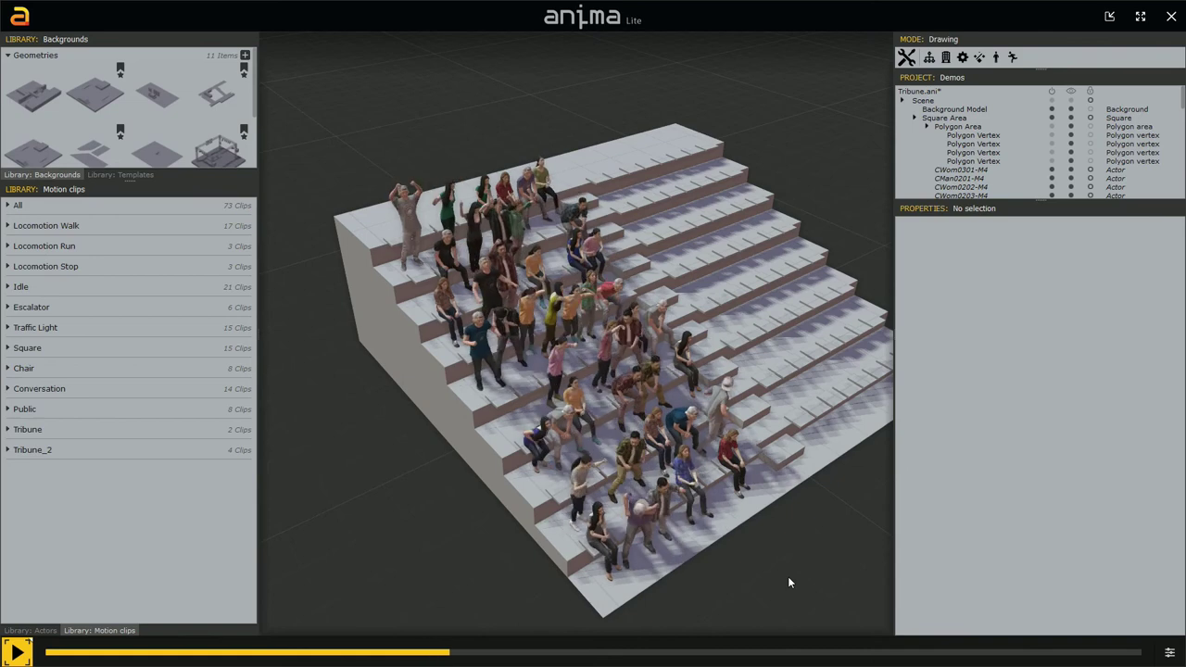
key("space")
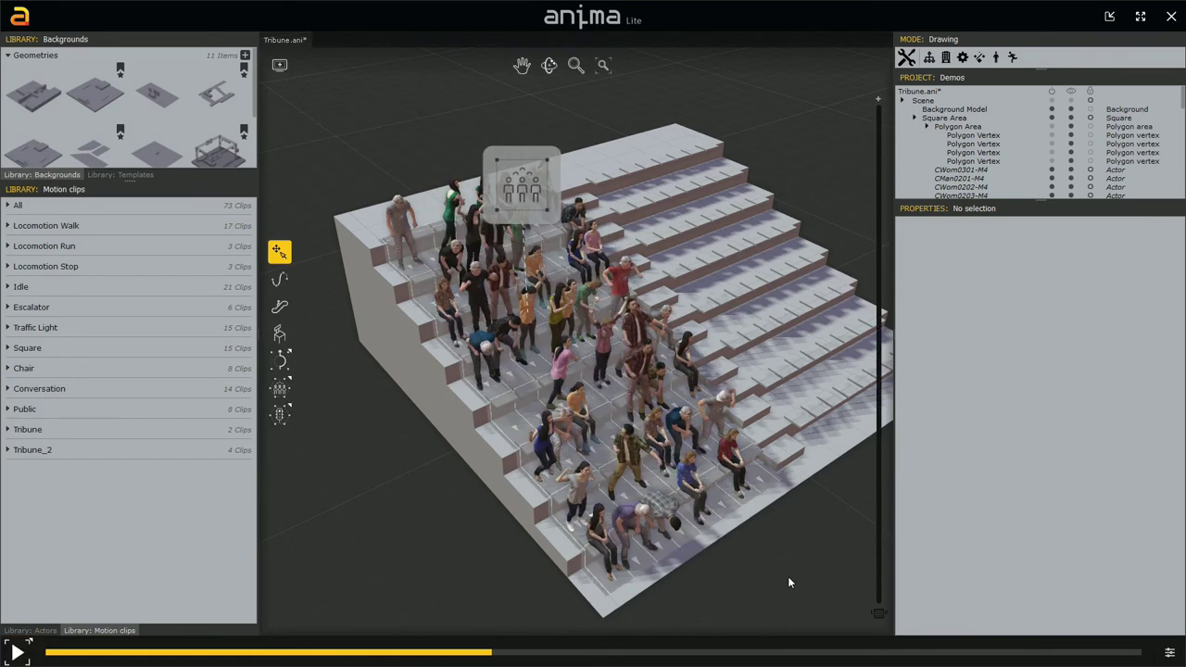
Duplicate the square area with its crowd across the stairway and align the copy with the empty seat rows.
middle_click_drag(751, 491, 570, 486)
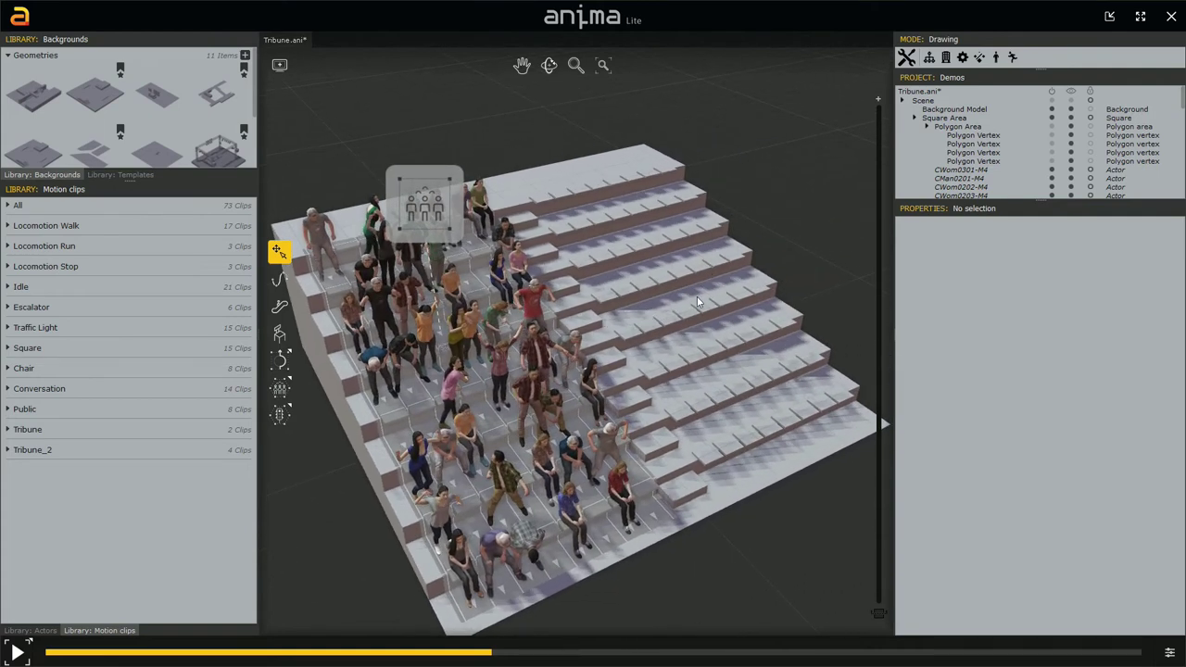
middle_click_drag(662, 319, 688, 317)
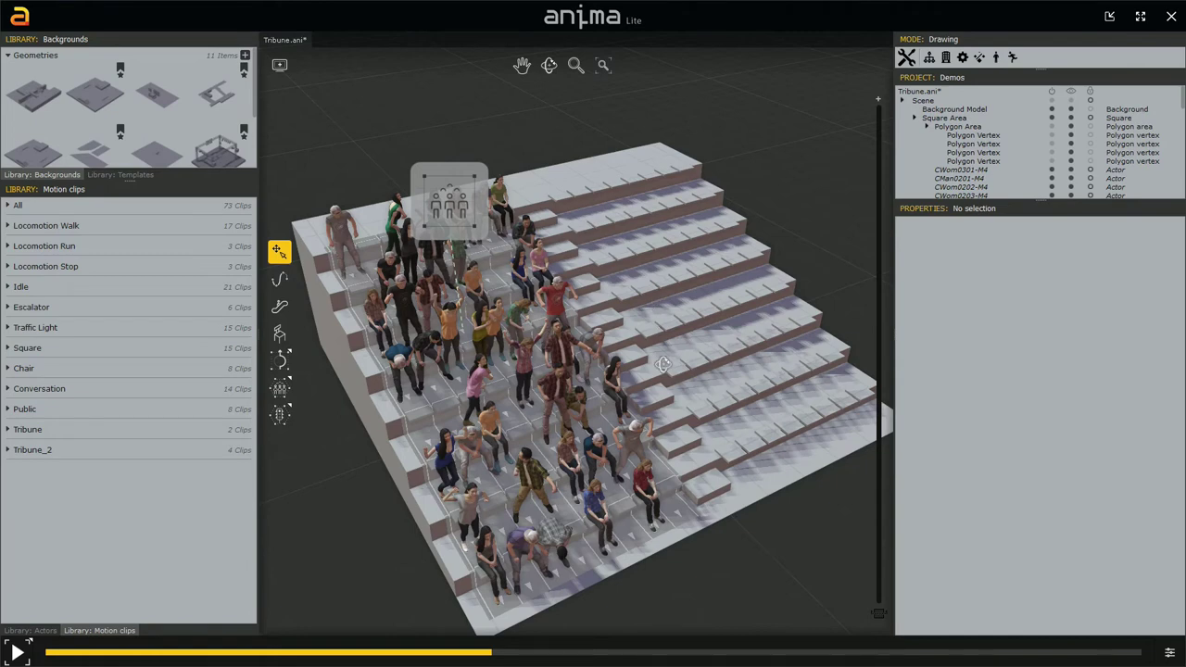
middle_click_drag(663, 365, 640, 363, "alt")
middle_click_drag(710, 418, 682, 414)
left_click(450, 197)
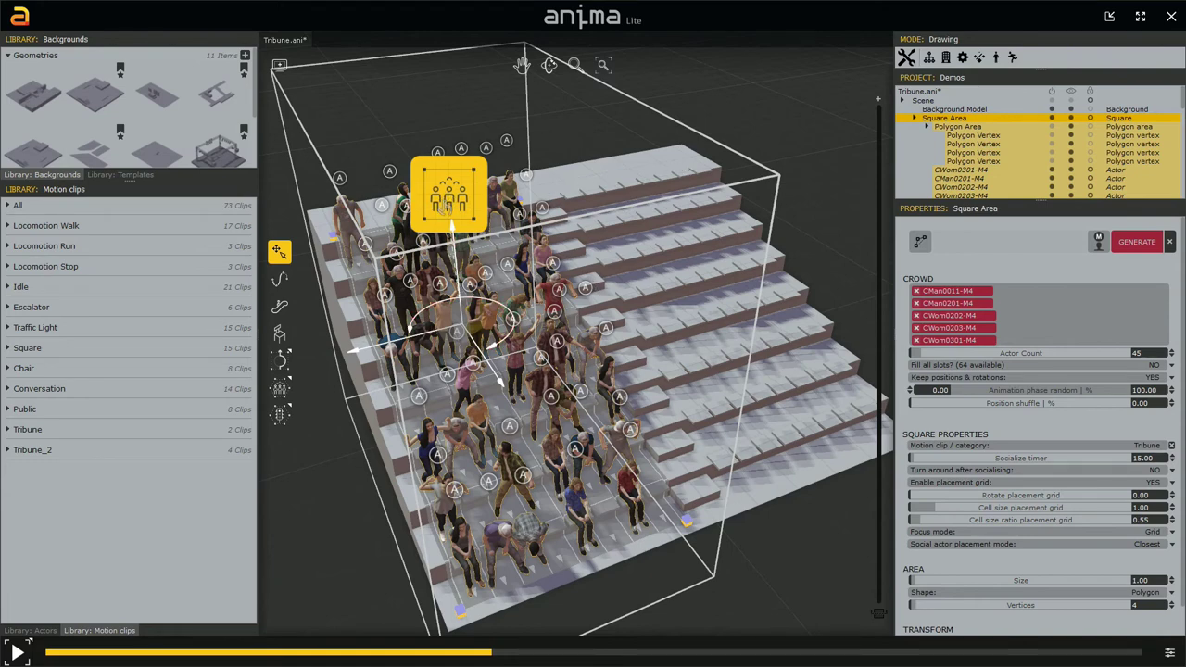
middle_click_drag(584, 334, 620, 306)
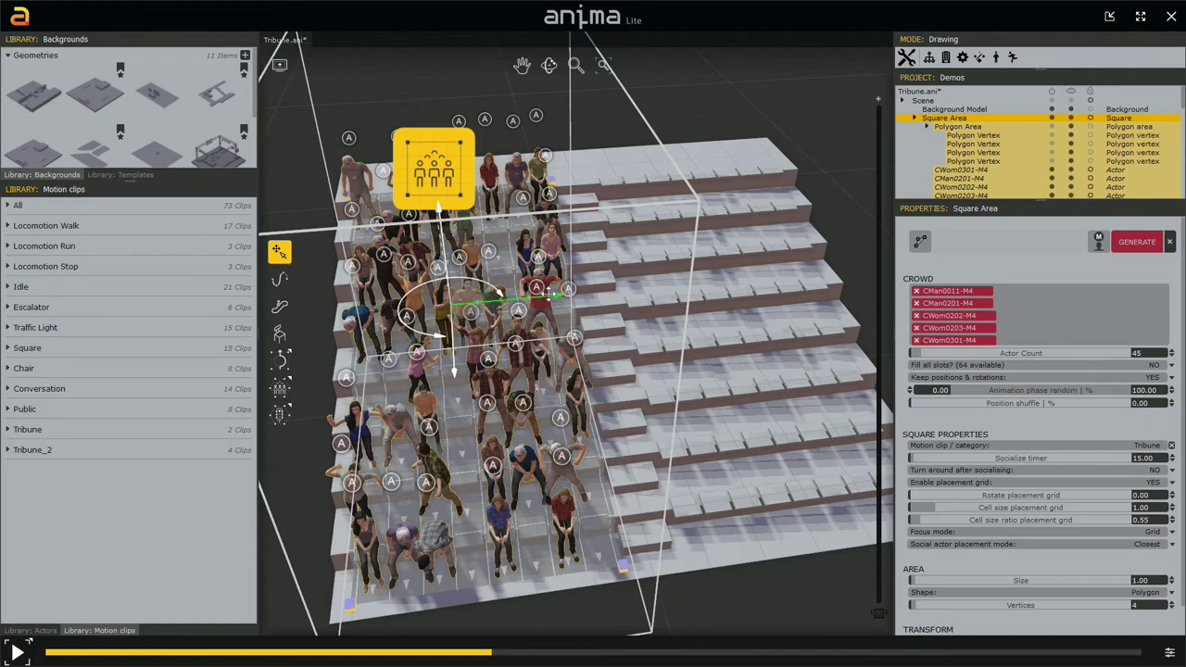
left_click_drag(553, 294, 798, 276, "shift")
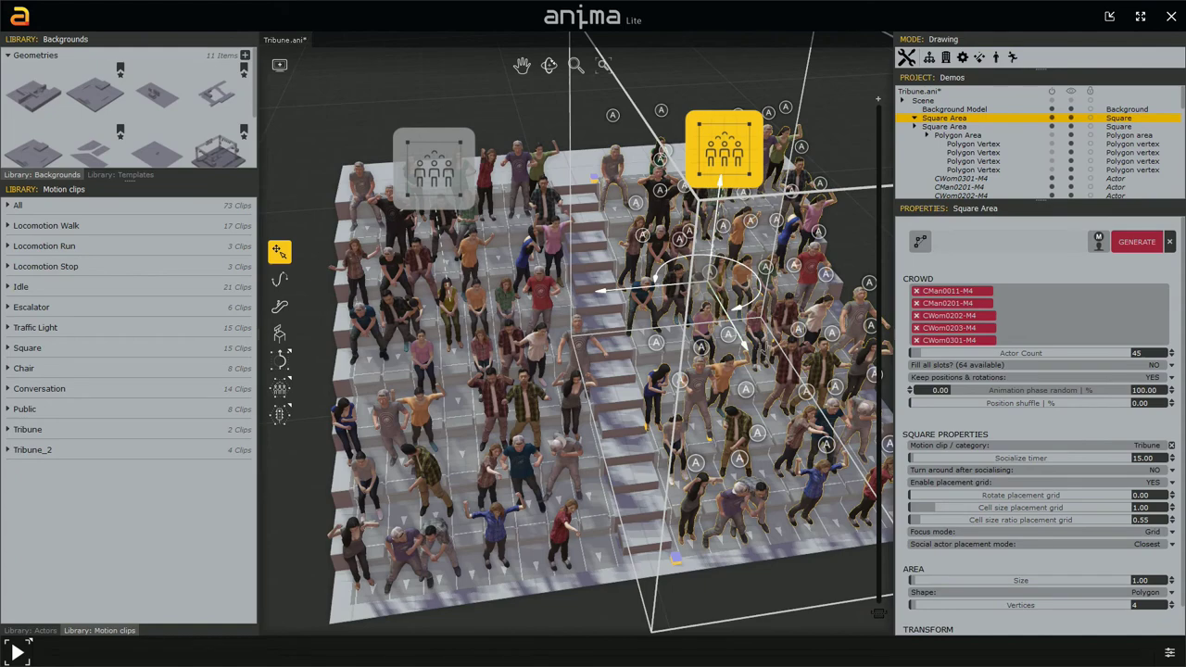
middle_click_drag(778, 374, 597, 401)
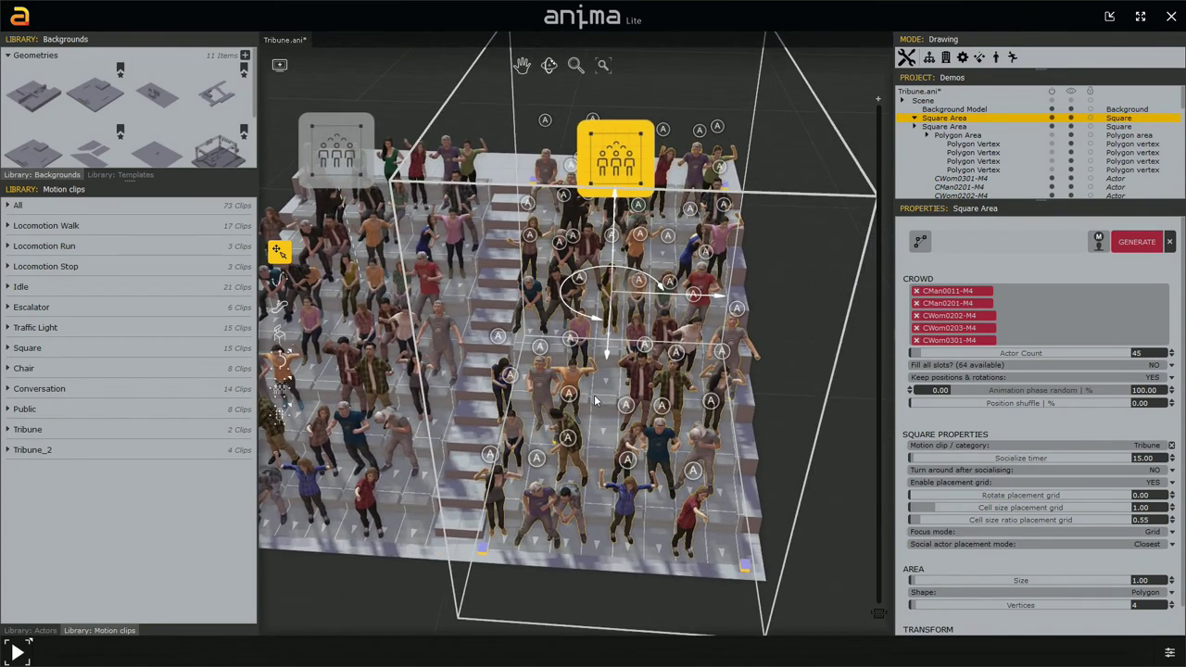
left_click_drag(687, 294, 688, 296)
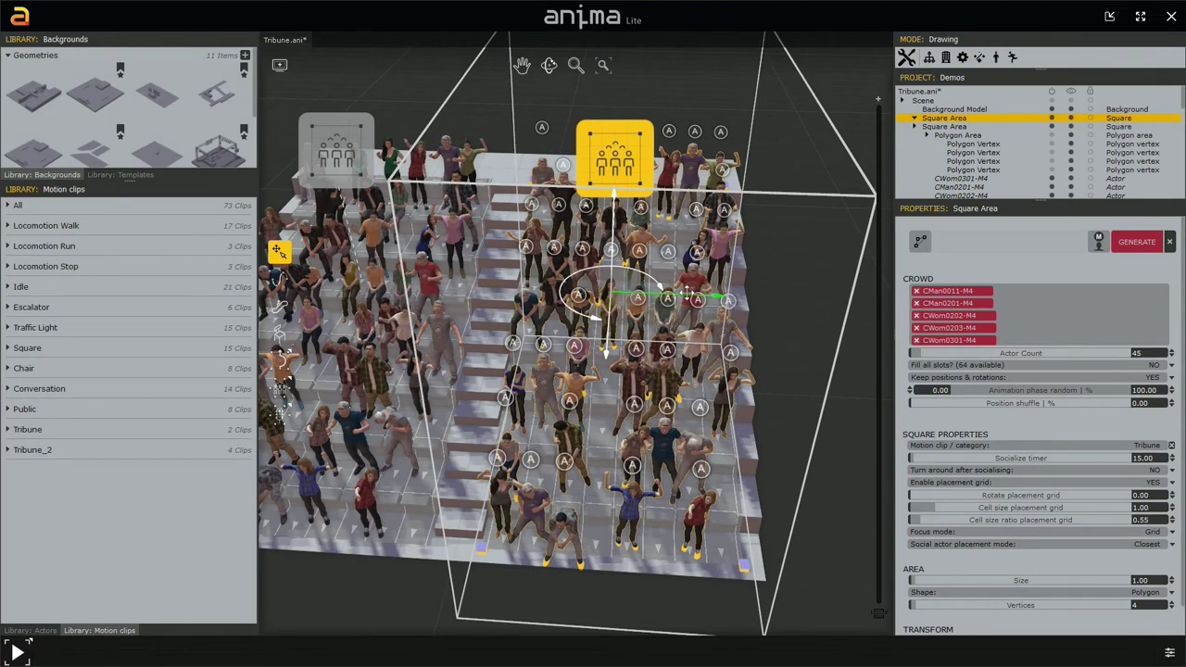
Set Keep positions & rotations to NO for the copied square area and regenerate its crowd several times.
middle_click_drag(593, 436, 536, 424)
scroll(535, 420, "down", 3)
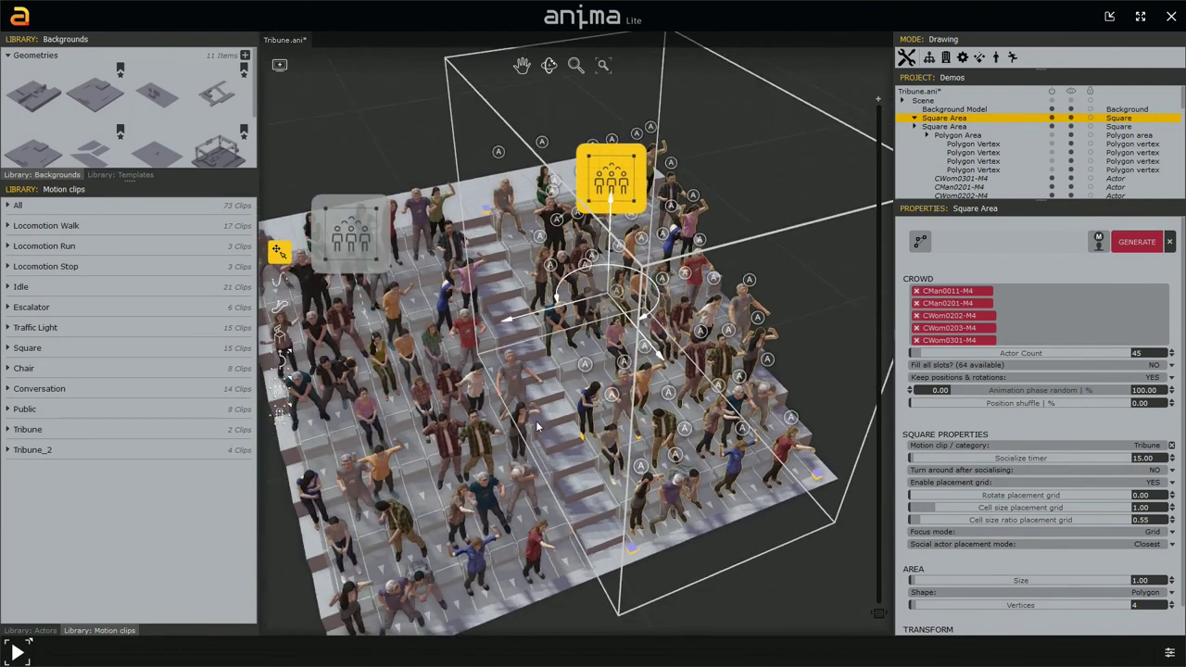
middle_click_drag(630, 384, 637, 372)
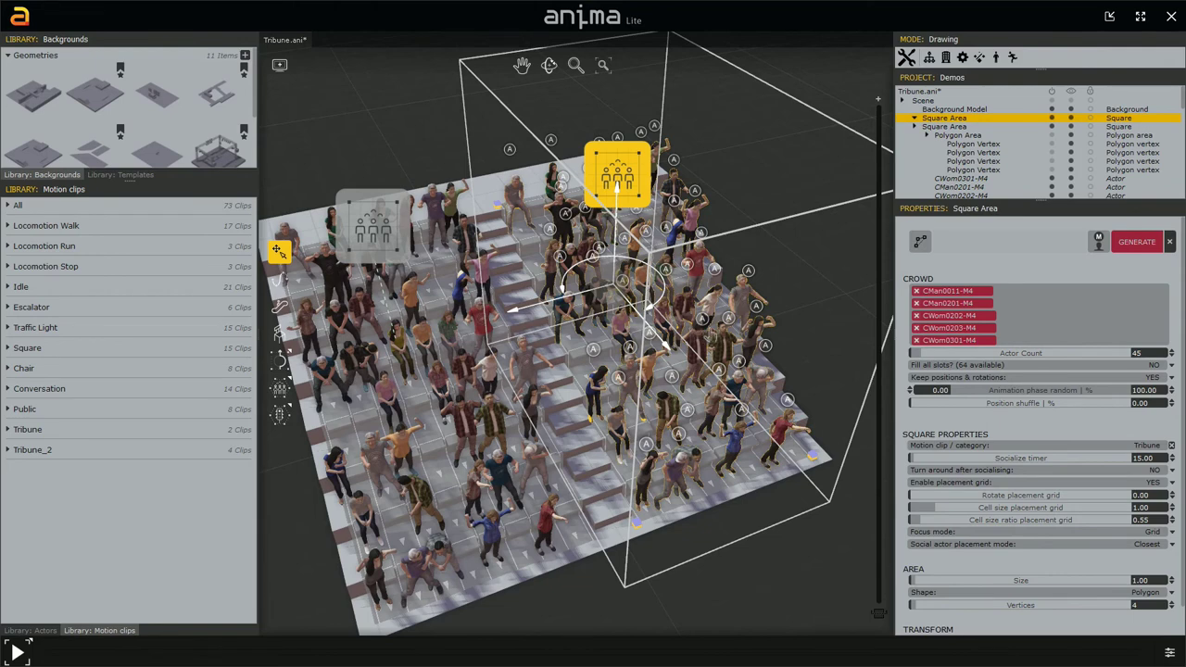
left_click(1170, 379)
left_click(991, 391)
left_click(1138, 247)
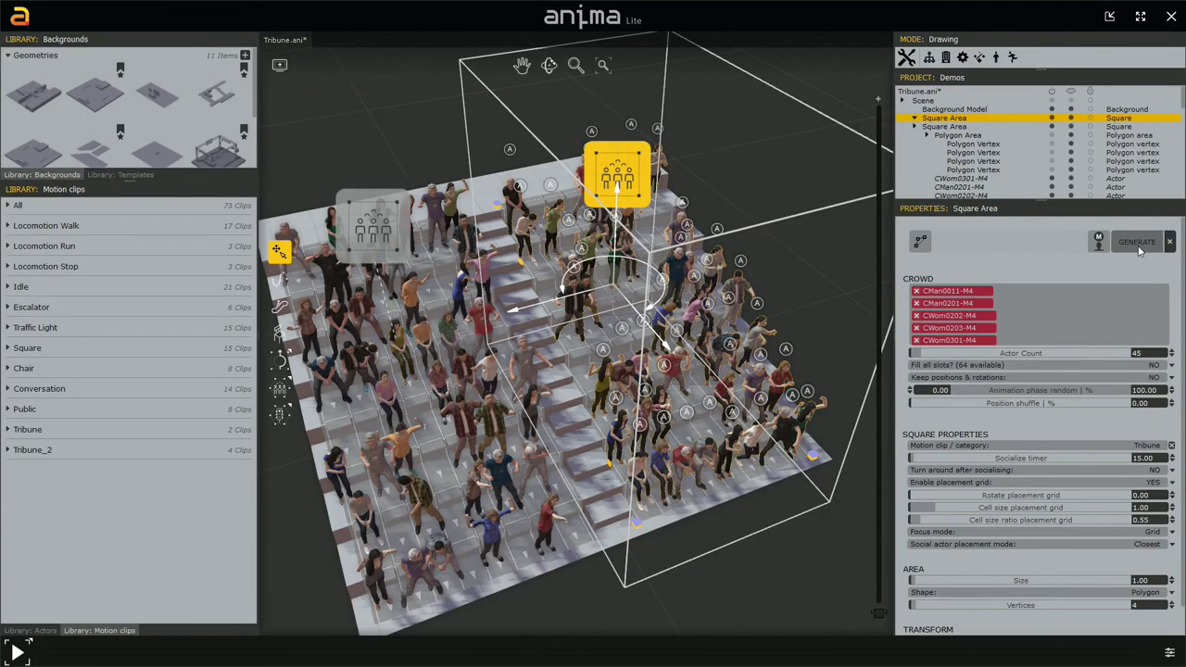
left_click(1137, 245)
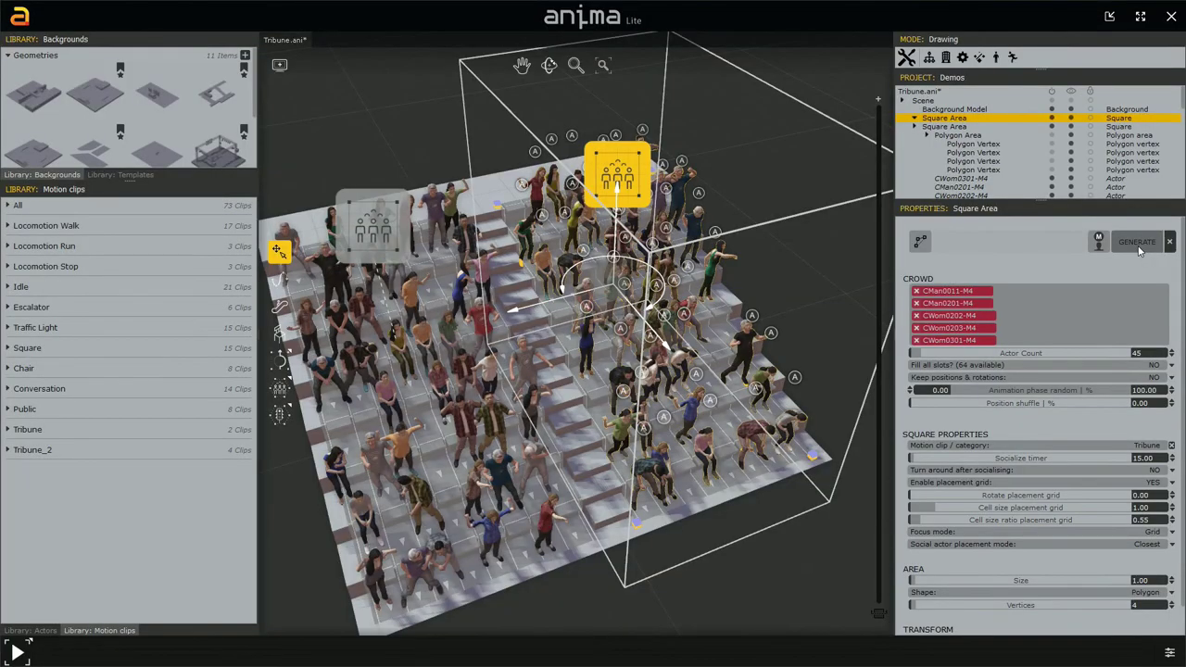
left_click(1138, 246)
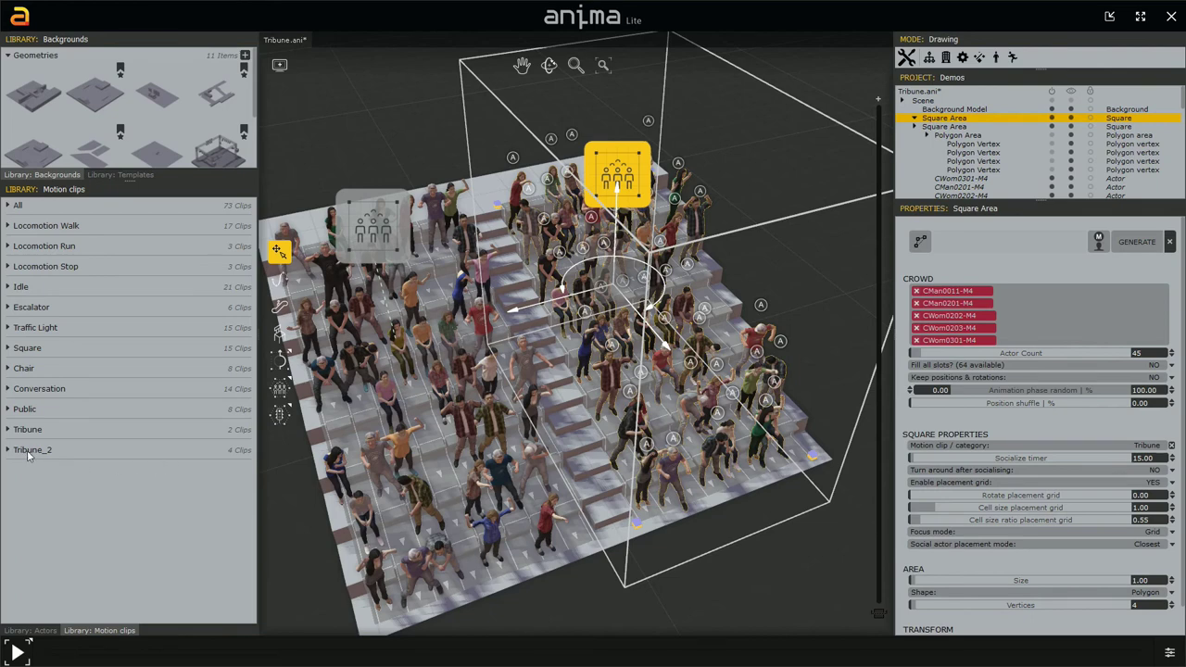
Change the copied area's motion category to Tribune_2 and play the simulation briefly to preview both crowds.
left_click_drag(28, 454, 1062, 448)
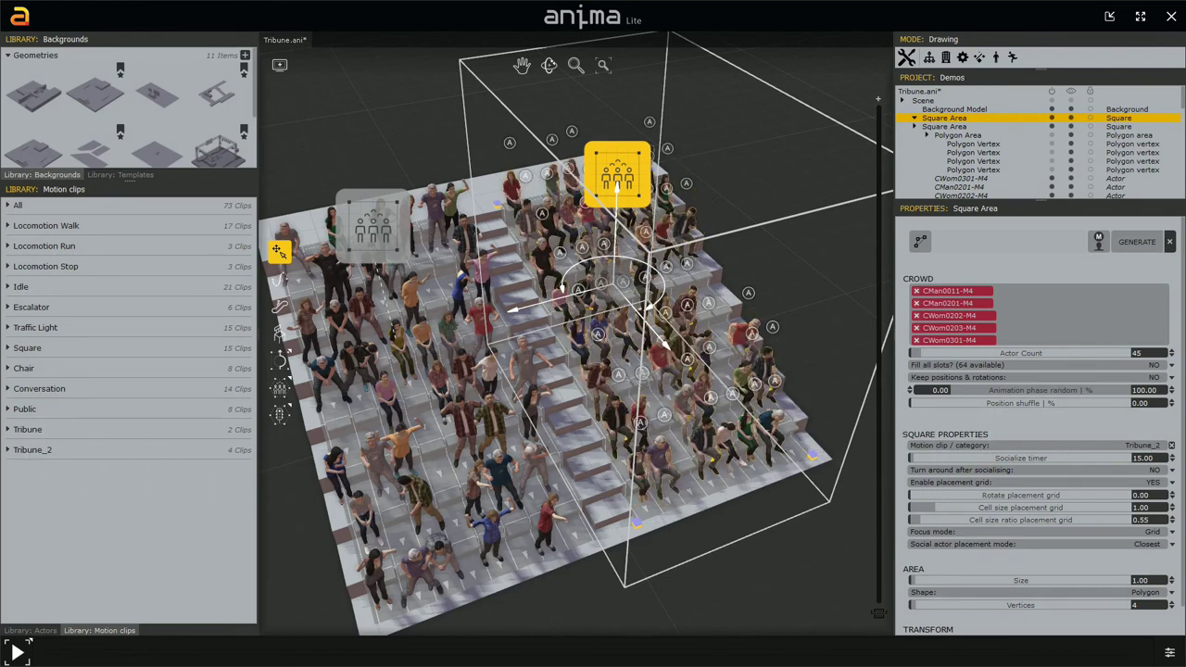
middle_click_drag(715, 543, 740, 491)
middle_click_drag(737, 562, 772, 573)
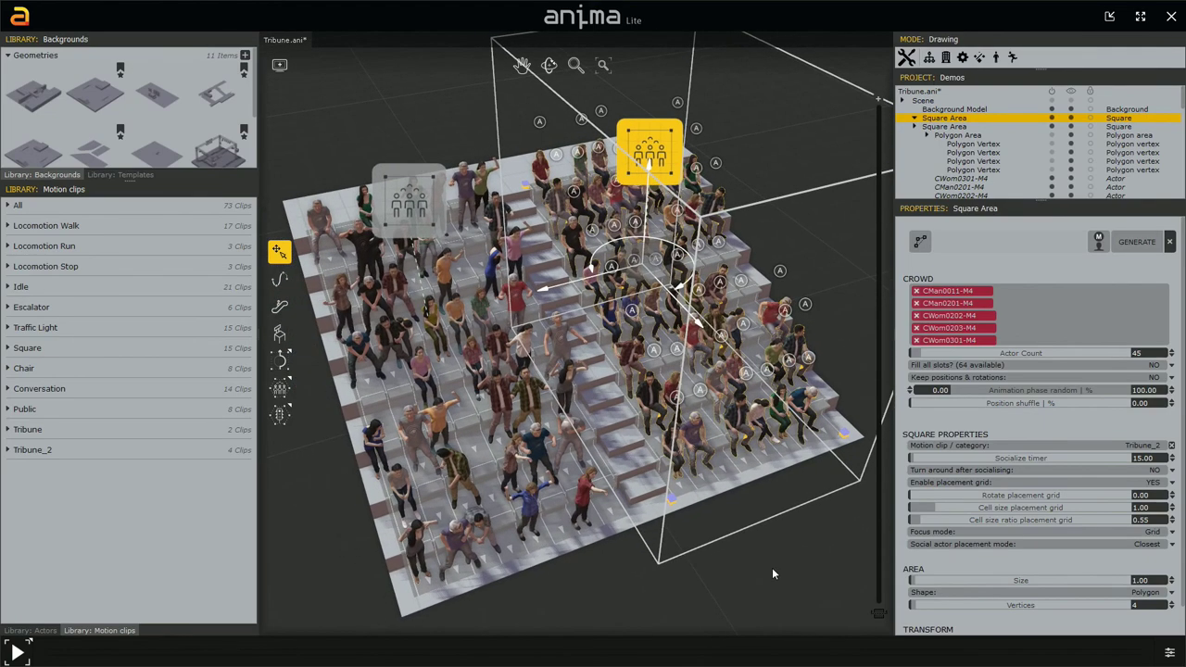
key("space")
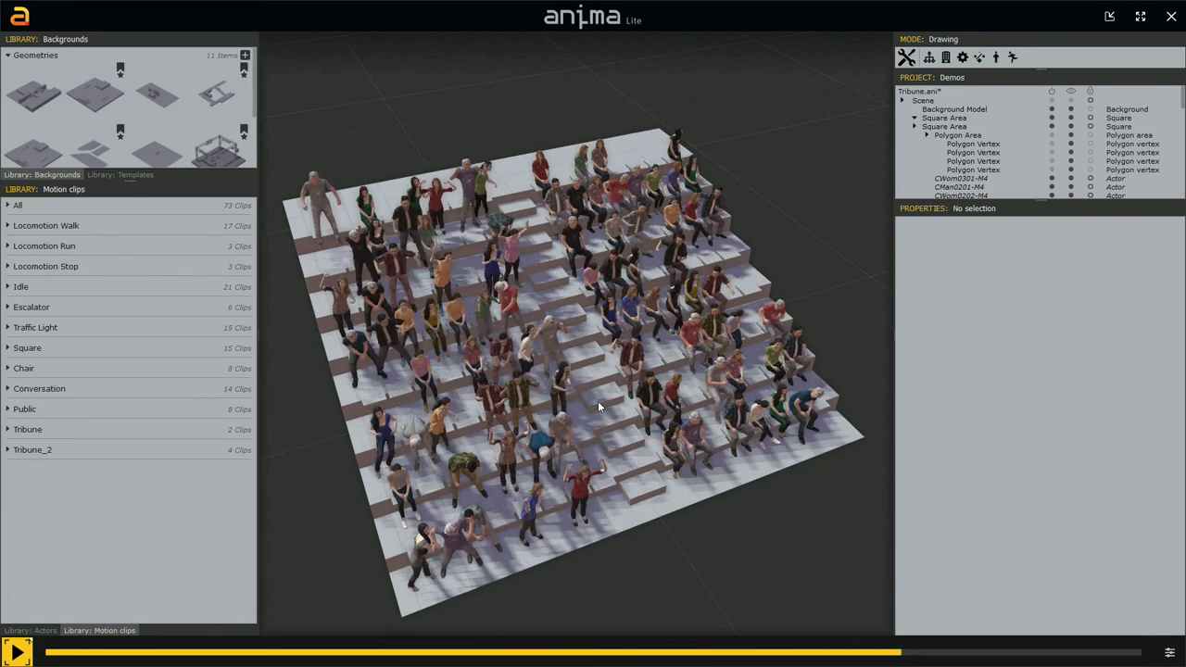
key("space")
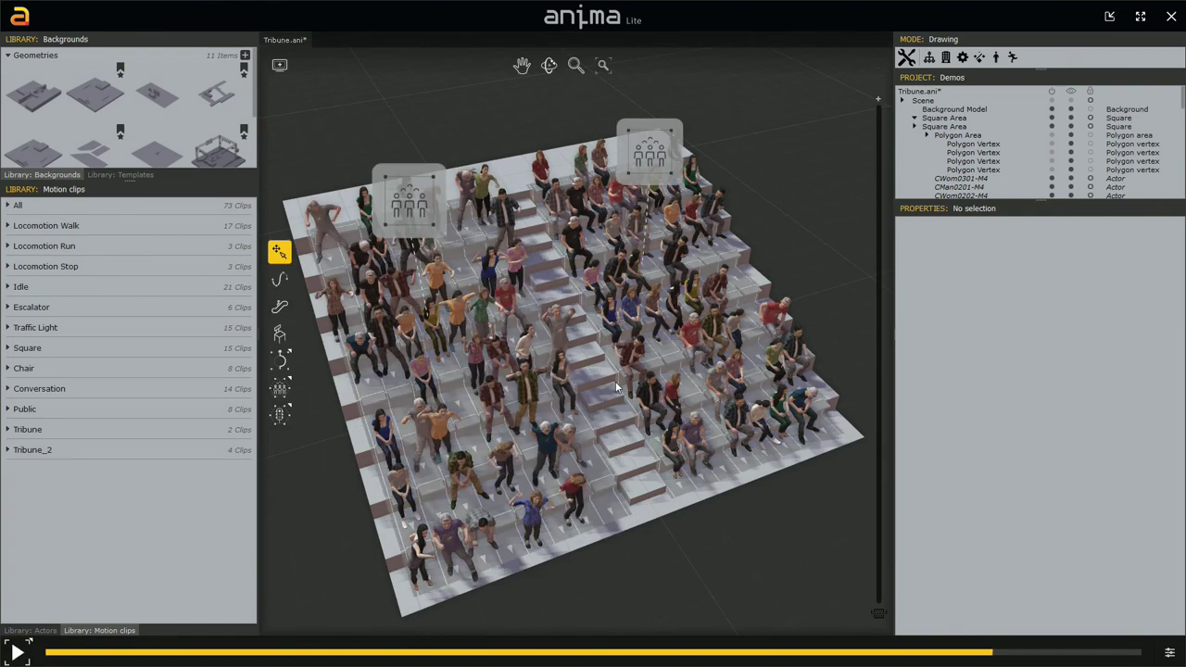
Draw a path down the stairway between the two crowds, with points at its upper end, midway and foot.
middle_click_drag(663, 452, 578, 428)
right_click_drag(577, 428, 469, 364)
middle_click_drag(469, 364, 465, 361)
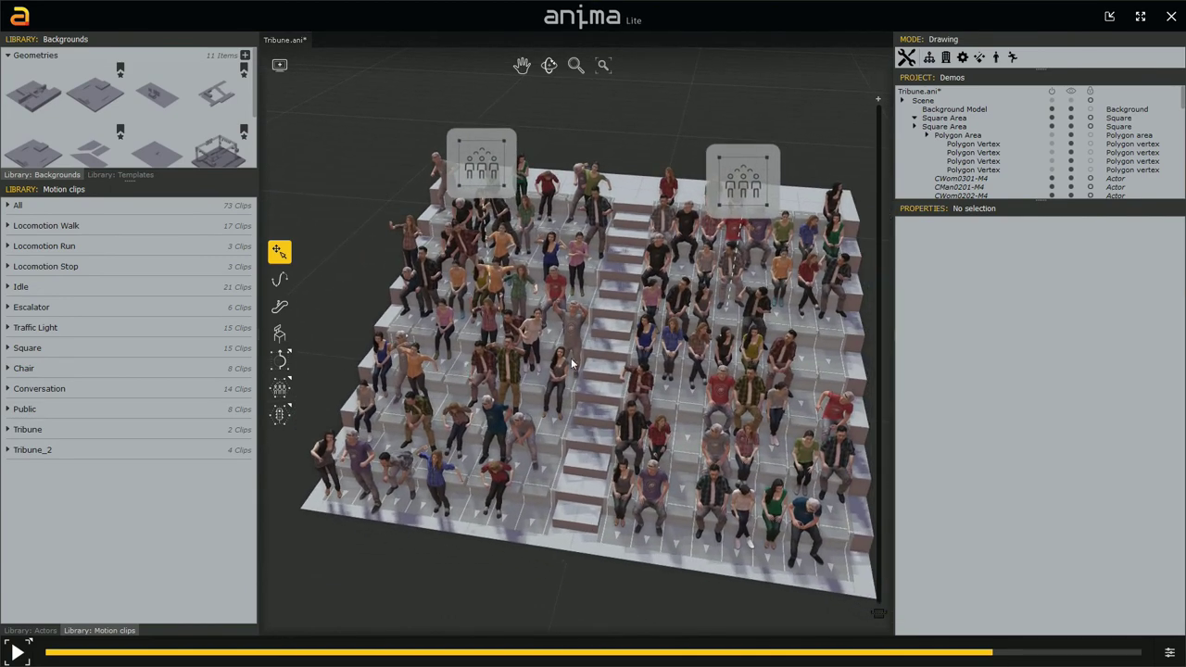
left_click(282, 282)
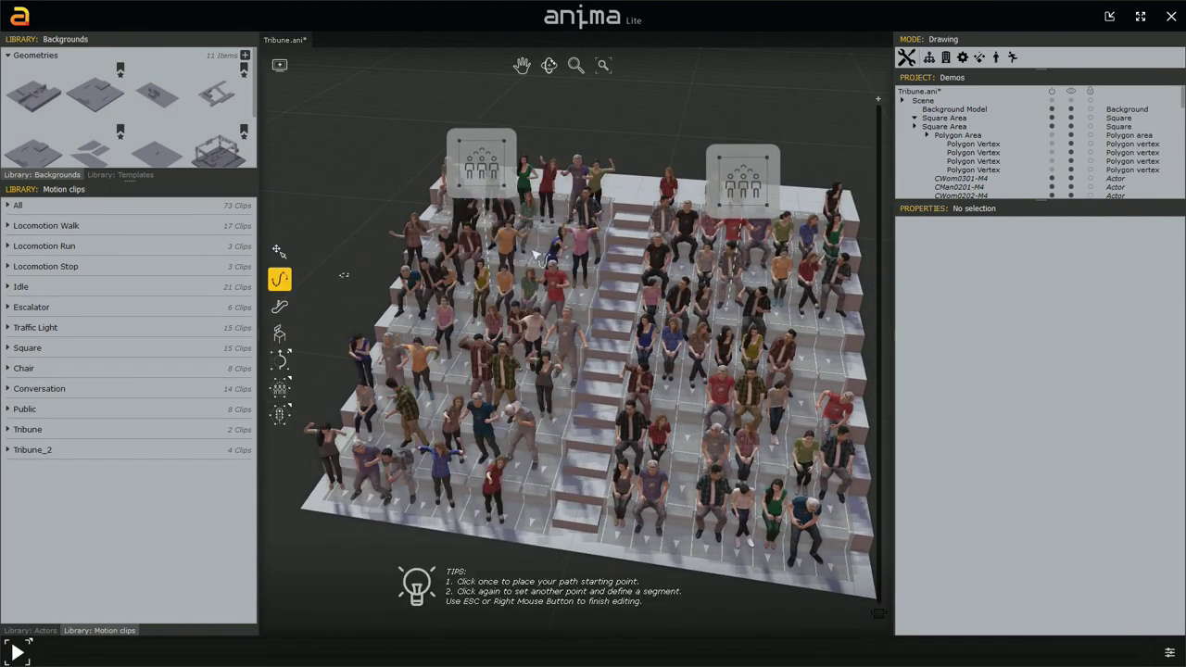
left_click(645, 191)
left_click(600, 422)
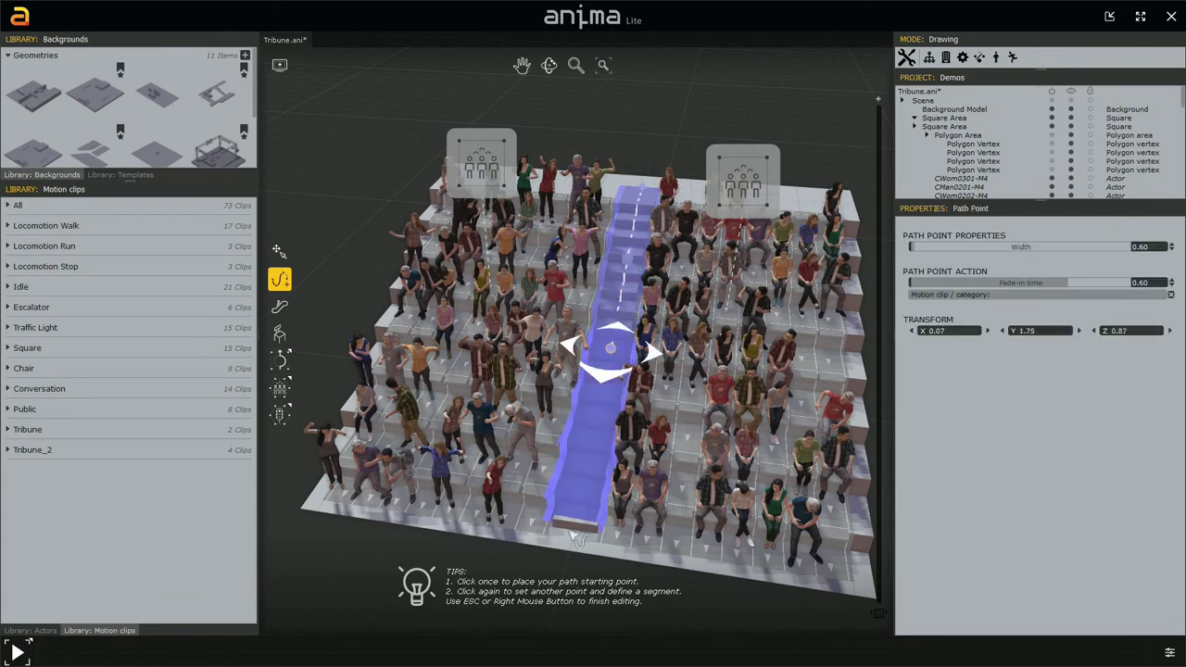
left_click(580, 548)
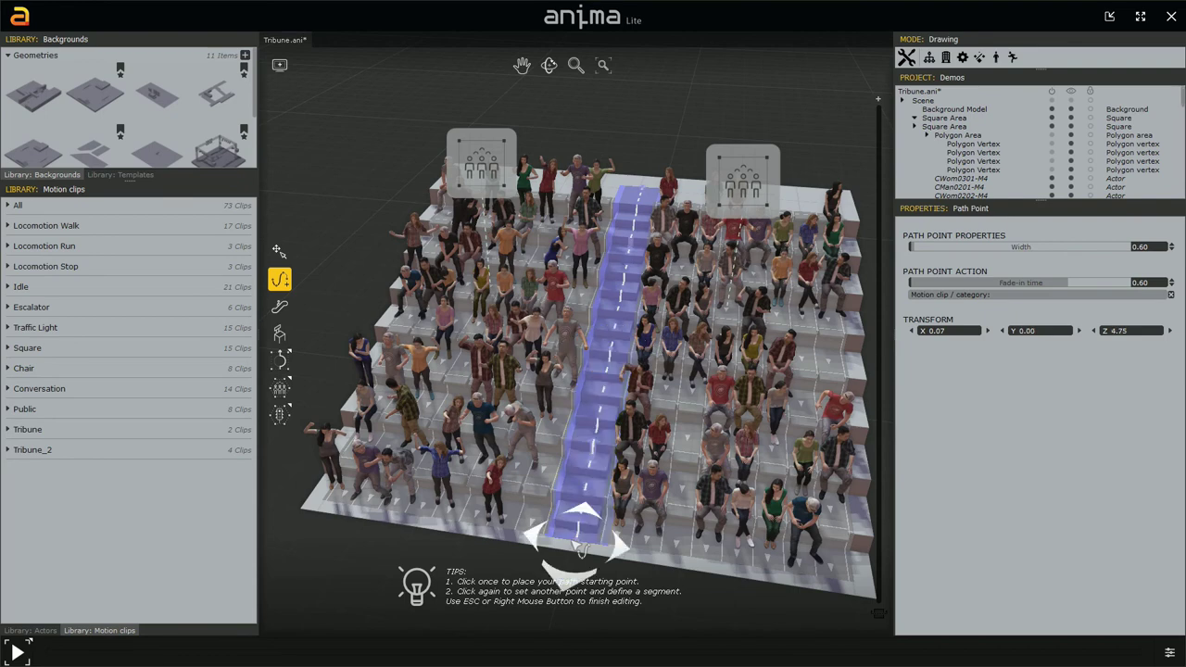
right_click(579, 548)
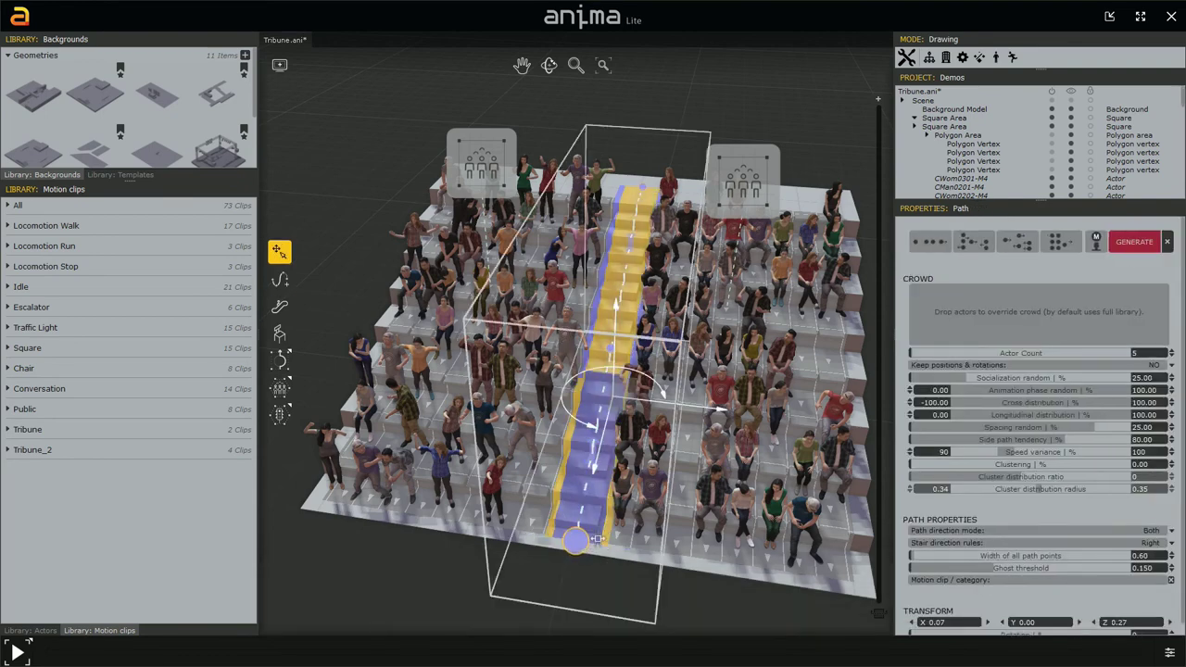
Narrow the stair path to a width of 0.48 and shift it sideways to X -0.03.
left_click(610, 534)
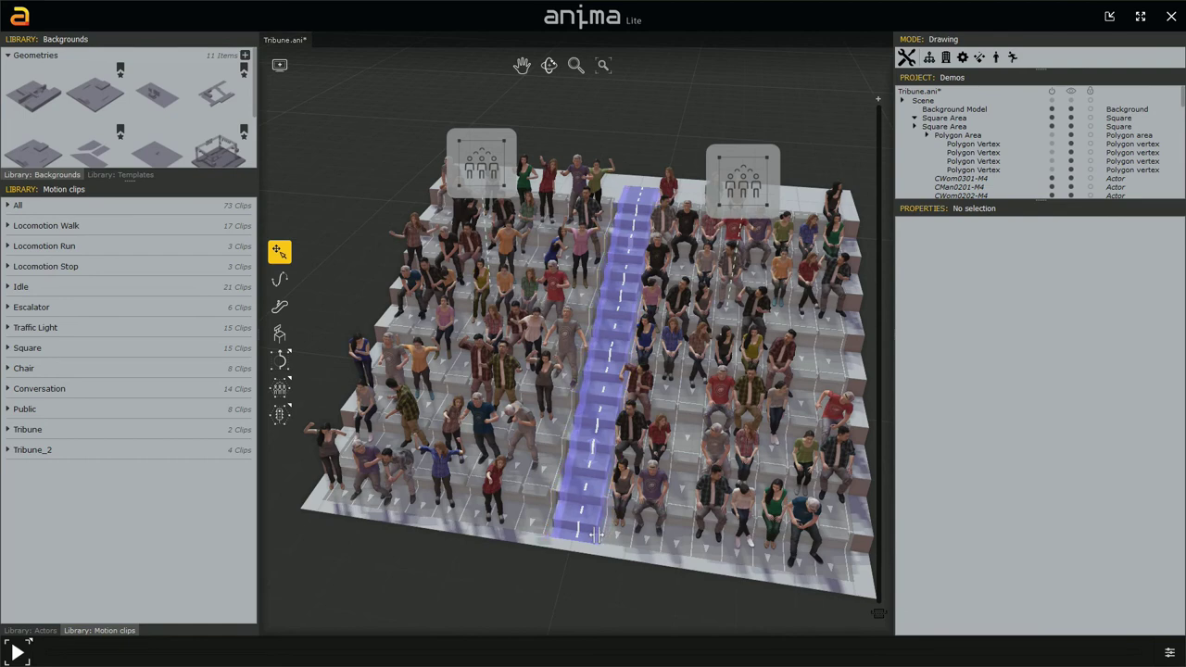
left_click(613, 364)
left_click_drag(695, 405, 690, 405)
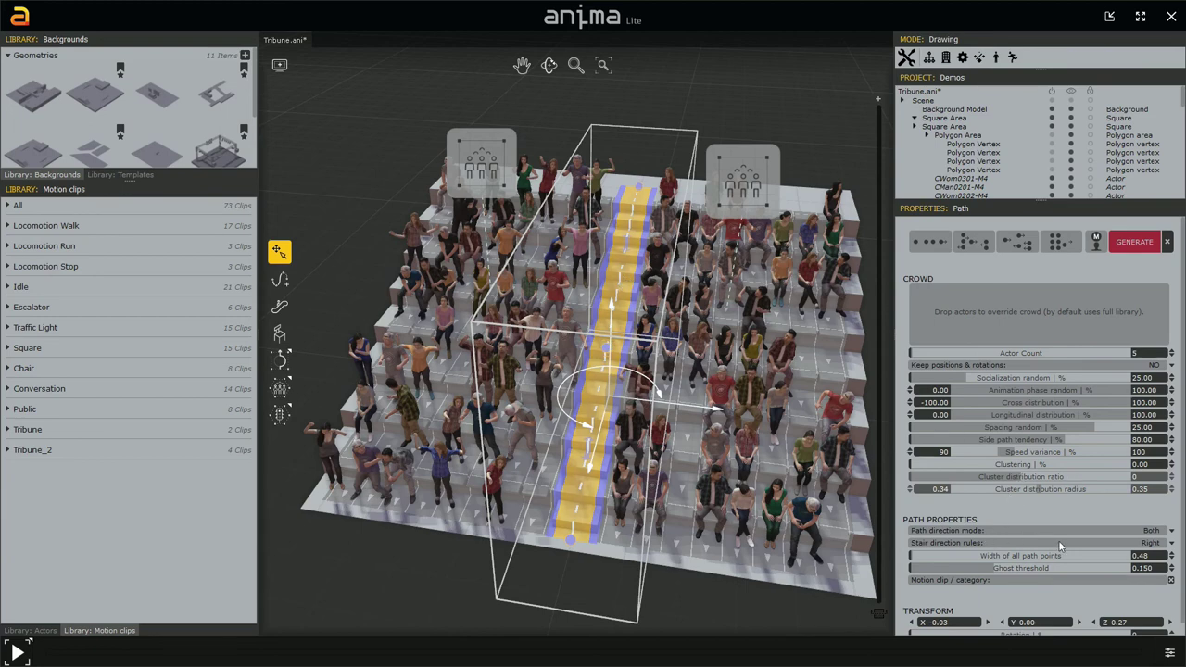
Set the stair path's direction mode to Forward and its actor count to 3, and generate the walkers.
left_click(1151, 532)
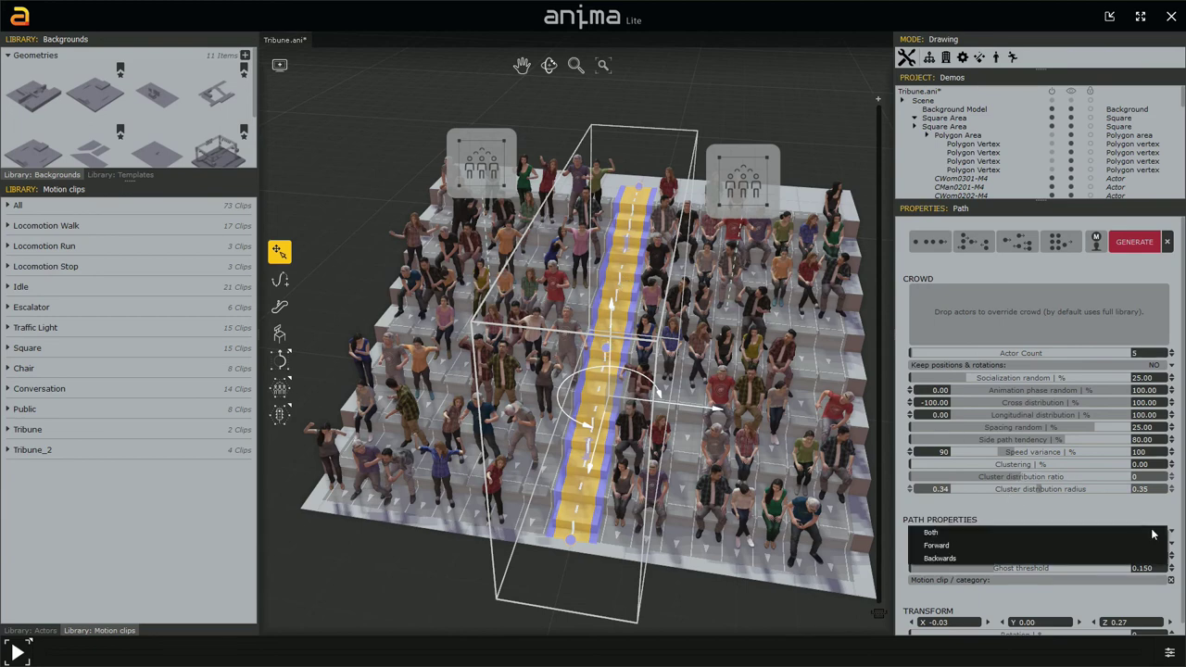
left_click(1053, 546)
double_click(1147, 355)
type("8")
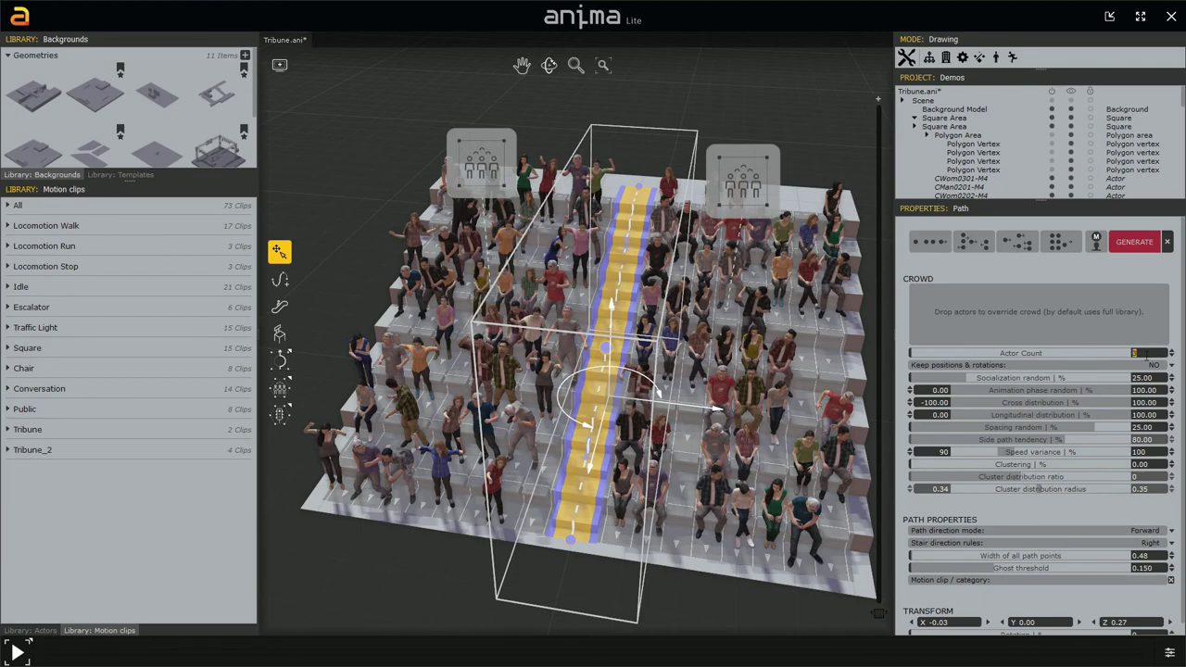
left_click(1133, 242)
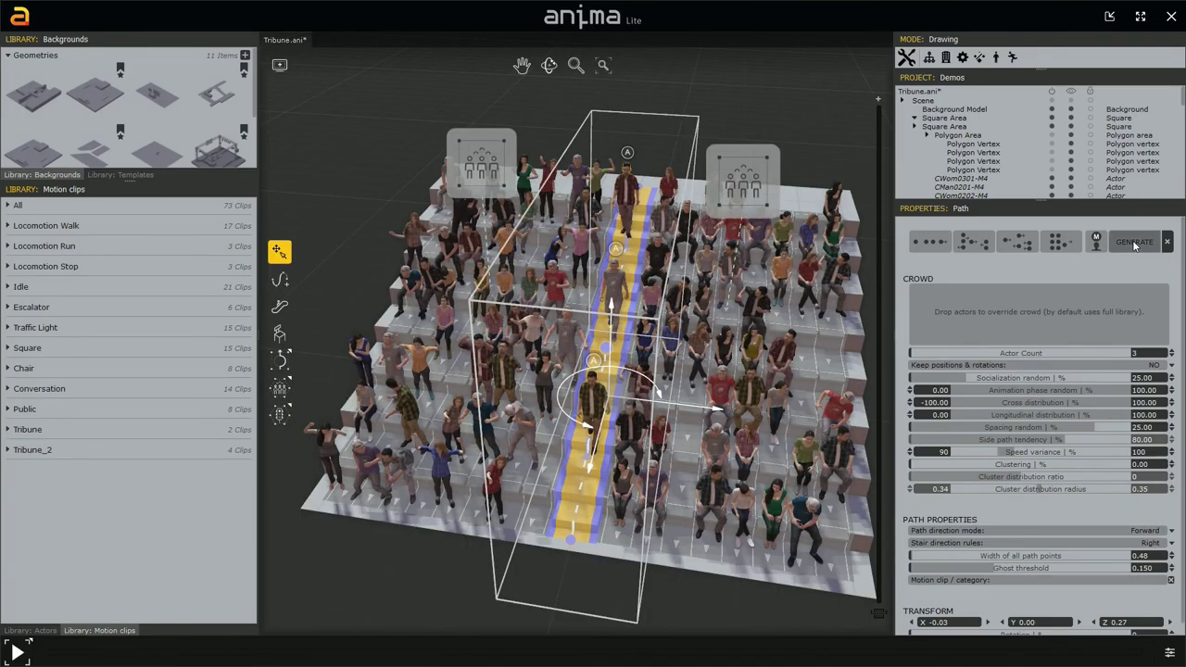
Play the simulation briefly to preview the walkers on the stair path, and stop it.
left_click(728, 94)
key("space")
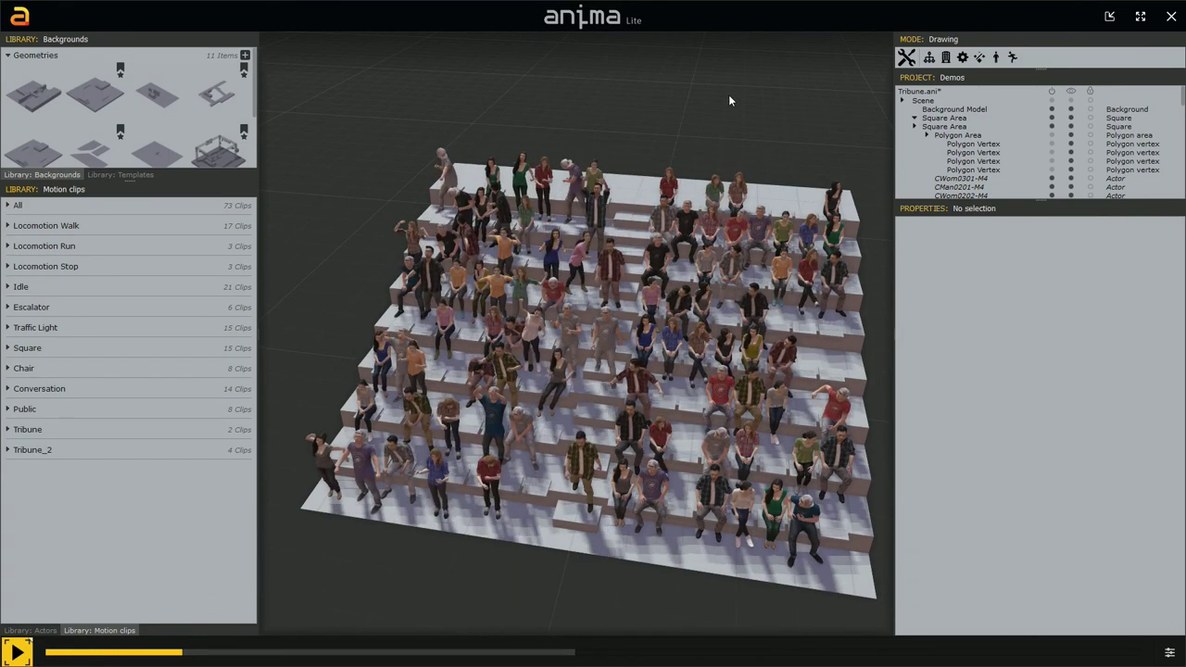
key("space")
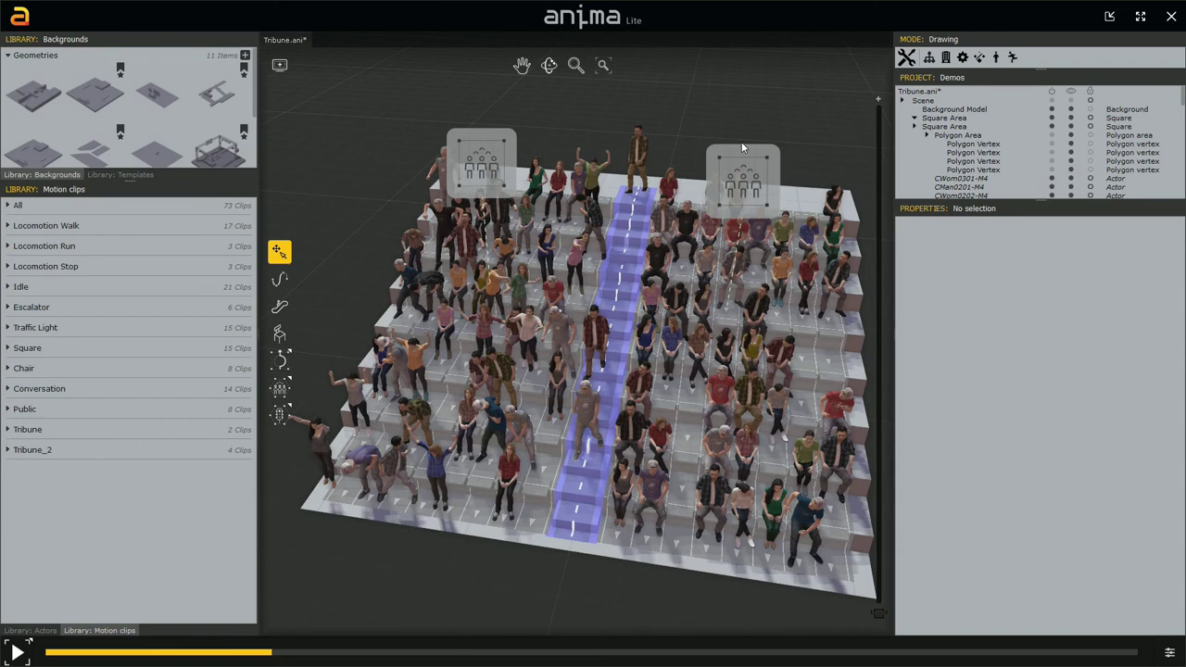
Try extending the original square area outward past the tribune's side by moving its two outer vertices, and undo the extension.
middle_click_drag(599, 347, 631, 308)
middle_click_drag(755, 309, 1145, 313)
scroll(653, 357, "down", 3)
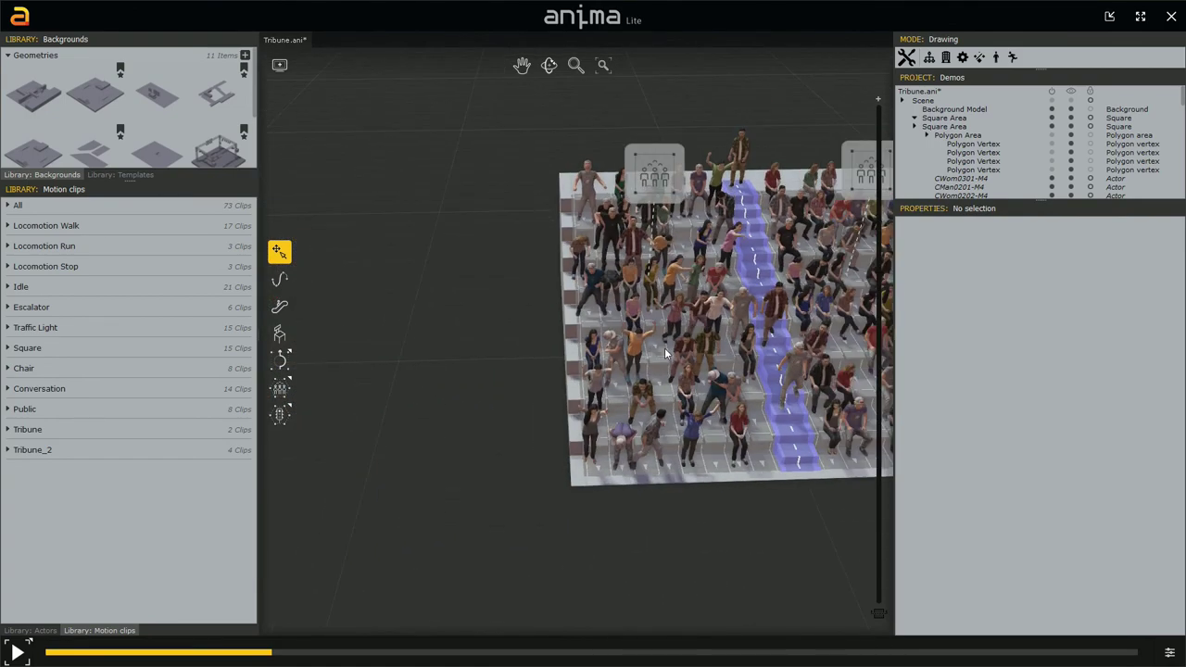
middle_click_drag(652, 351, 638, 303)
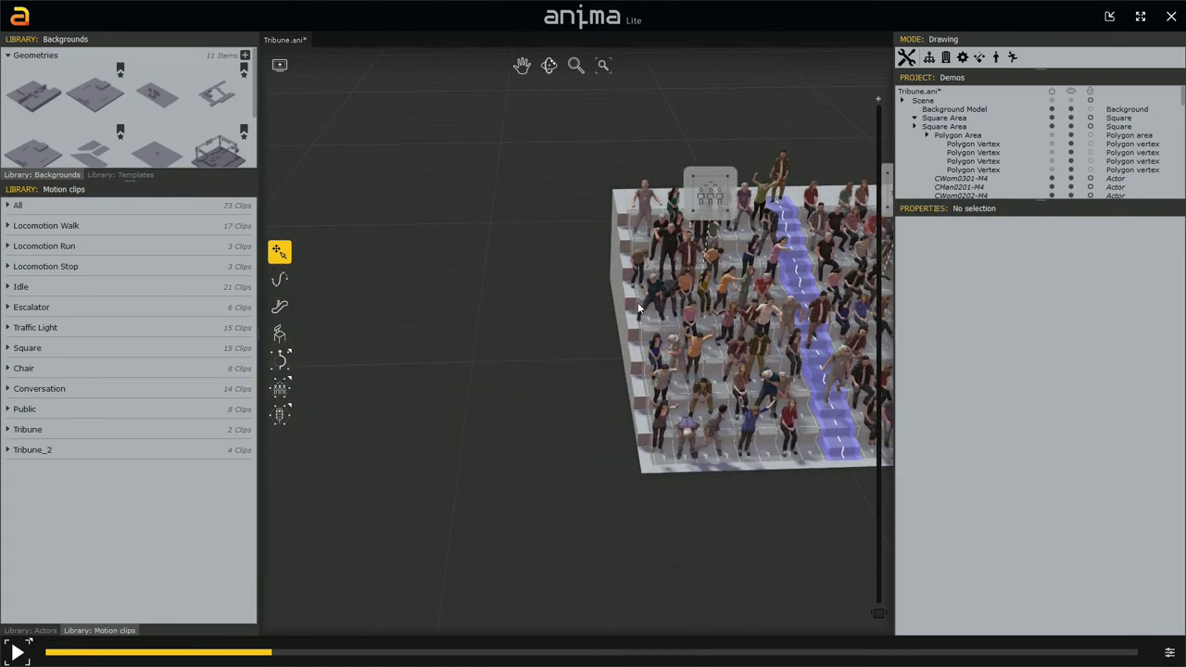
mouse_move(366, 323)
middle_mouse_down()
mouse_move(510, 320)
mouse_move(309, 336)
mouse_move(375, 339)
middle_mouse_up()
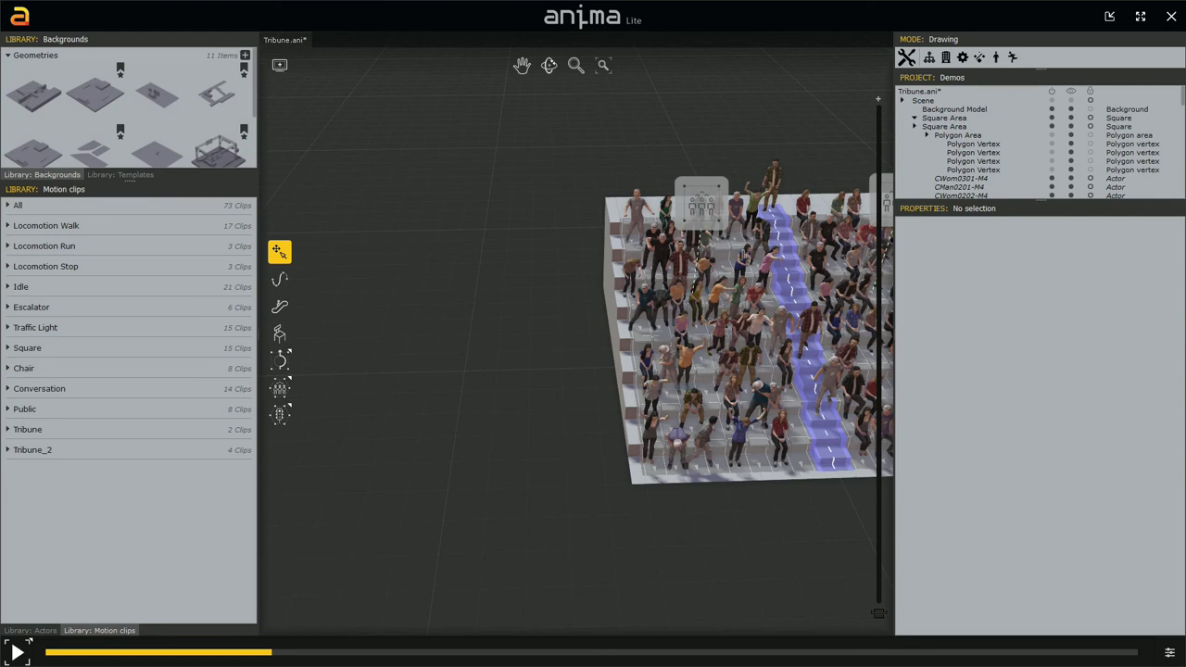
left_click(701, 204)
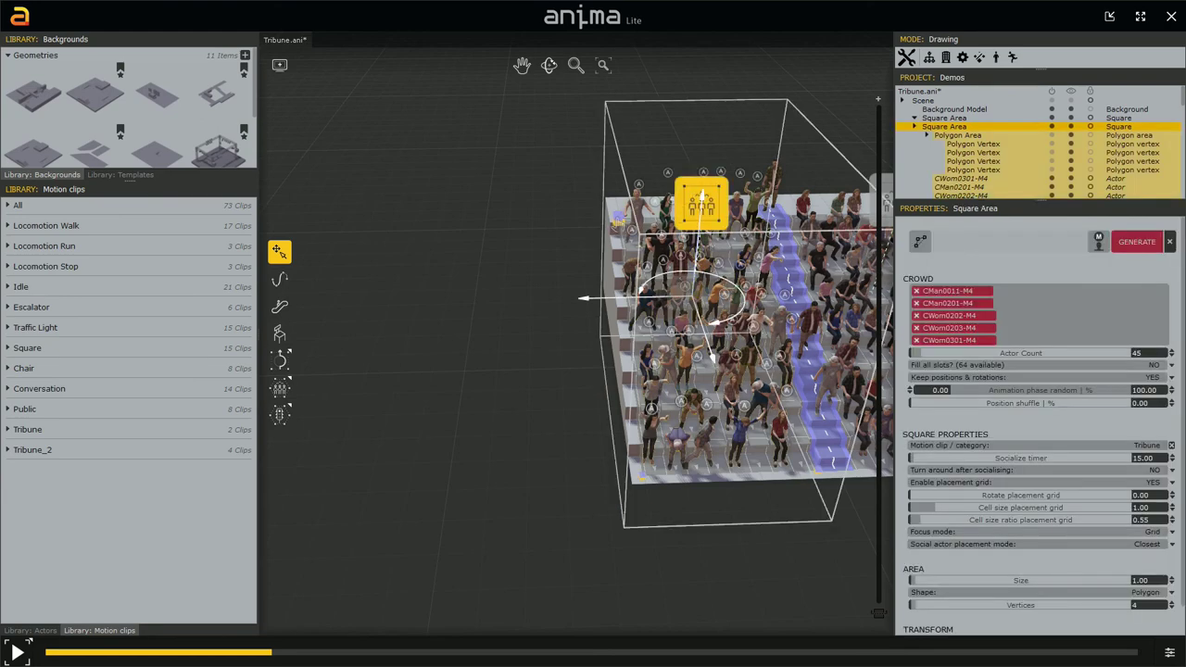
left_click(616, 219)
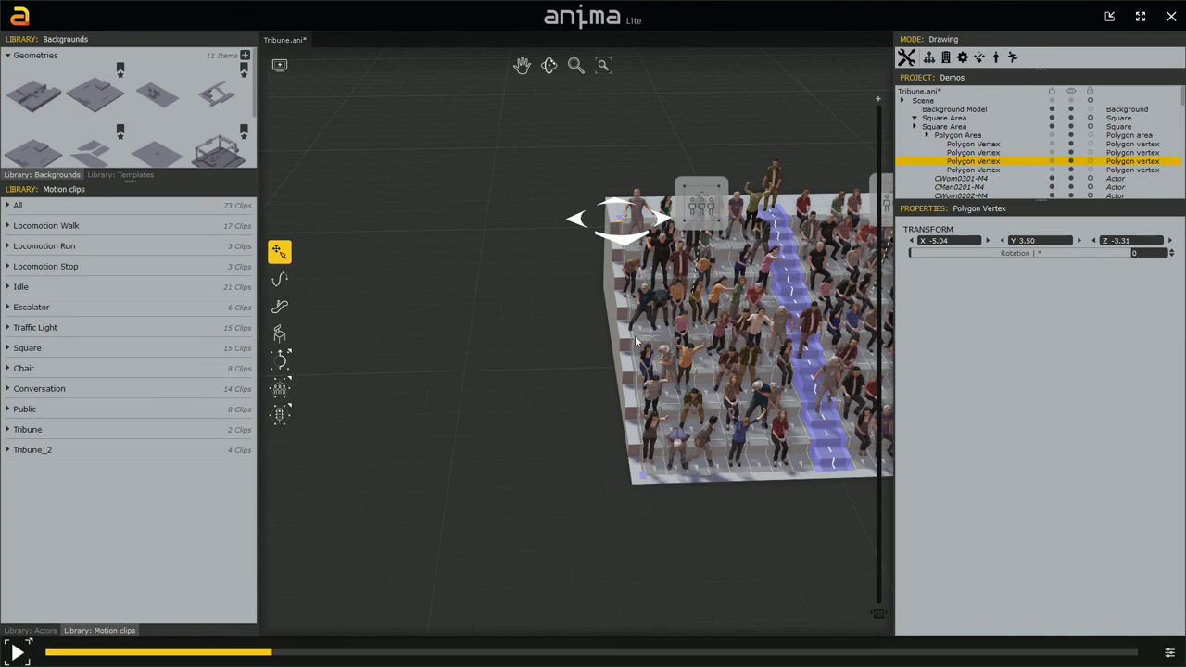
left_click(643, 475, "shift")
left_click_drag(550, 381, 298, 406)
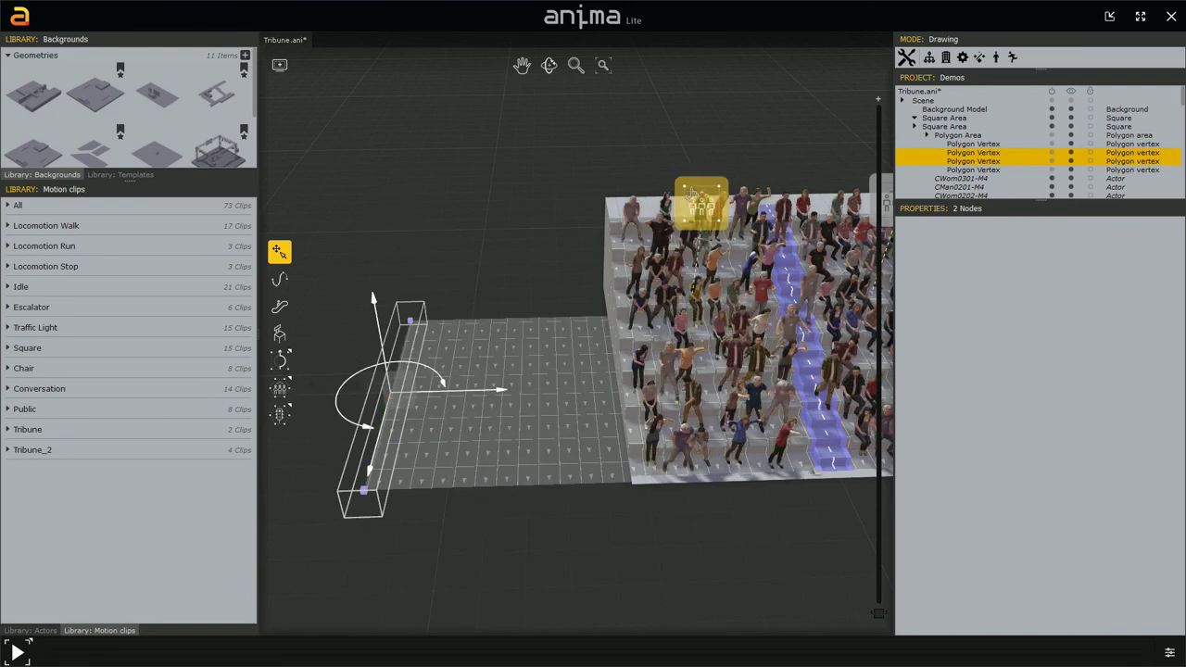
left_click(695, 199)
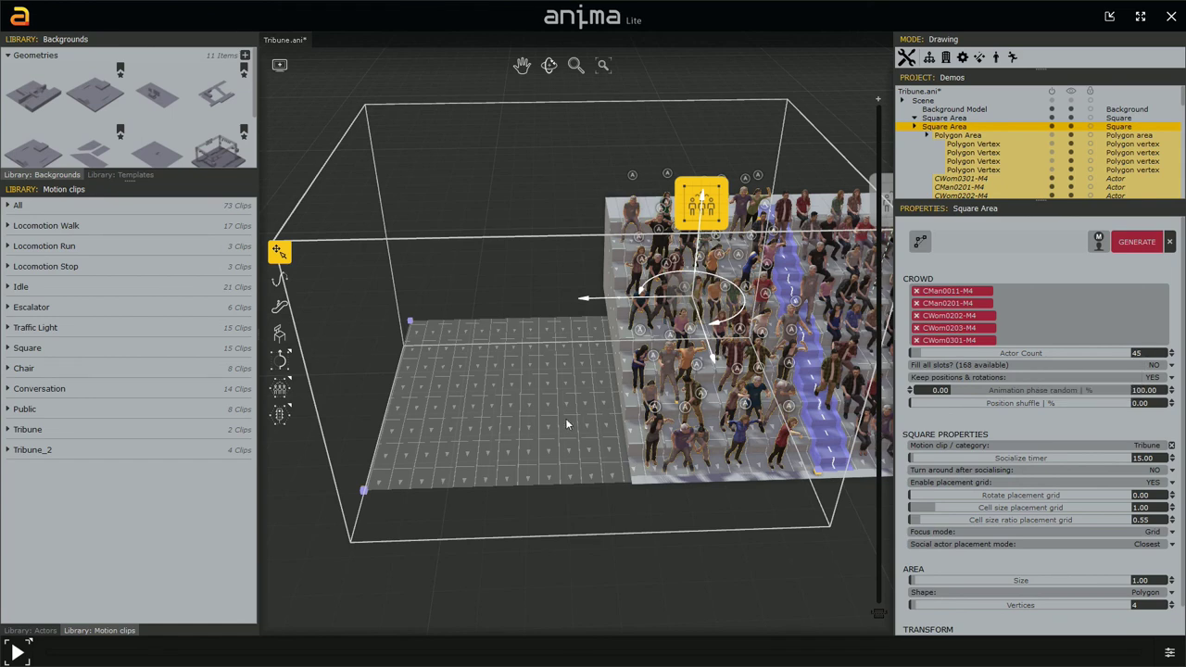
key("ctrl+z")
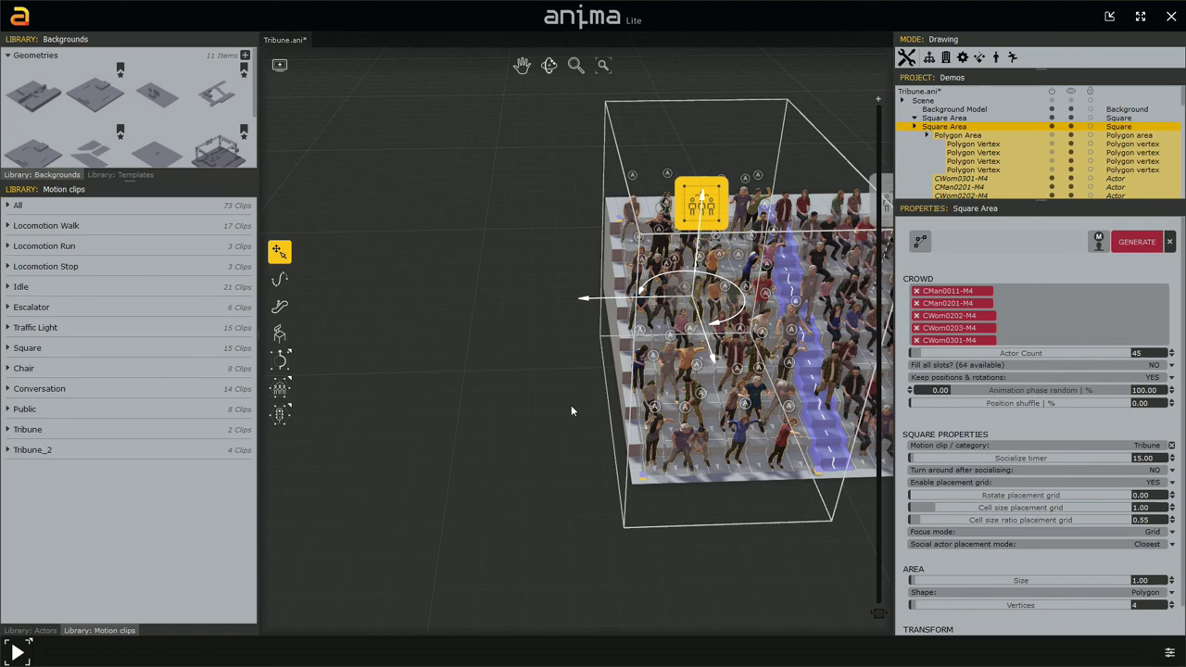
Examine the populated tribune from an angled overview, including the stair path and its settings.
left_click(563, 402)
middle_click_drag(564, 402, 454, 393)
middle_click_drag(513, 417, 657, 406, "alt")
middle_click_drag(607, 450, 623, 413)
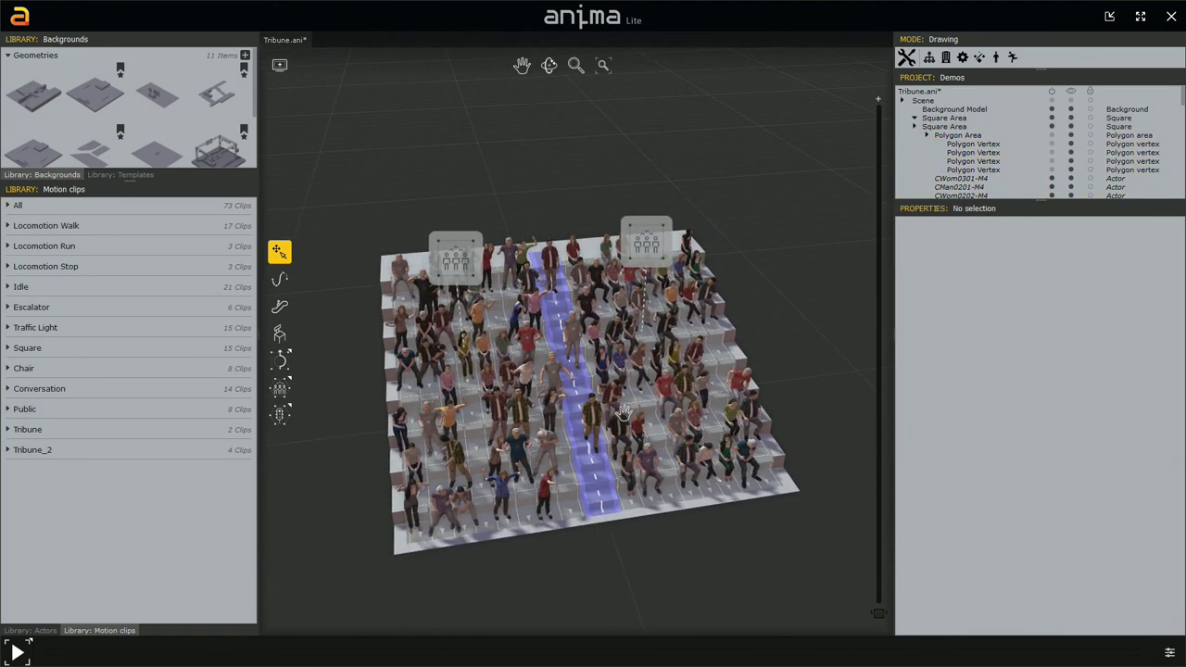
right_click_drag(622, 413, 621, 384)
left_click(607, 375)
middle_click_drag(574, 472, 587, 417, "alt")
scroll(565, 467, "up", 2)
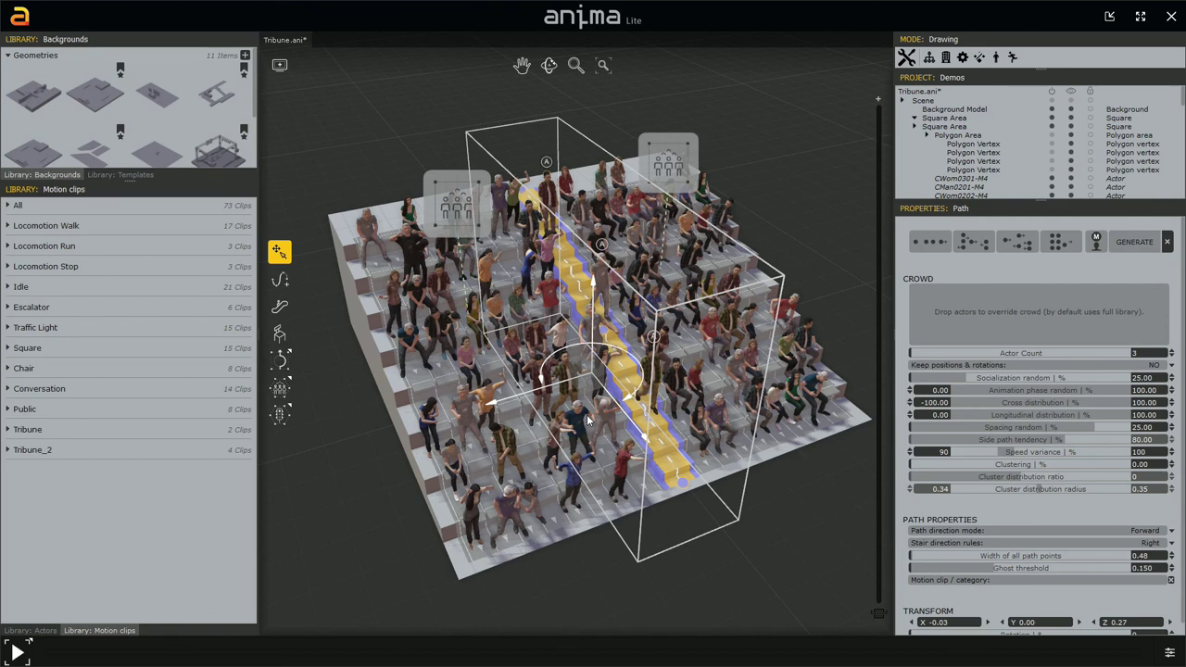
left_click(799, 525)
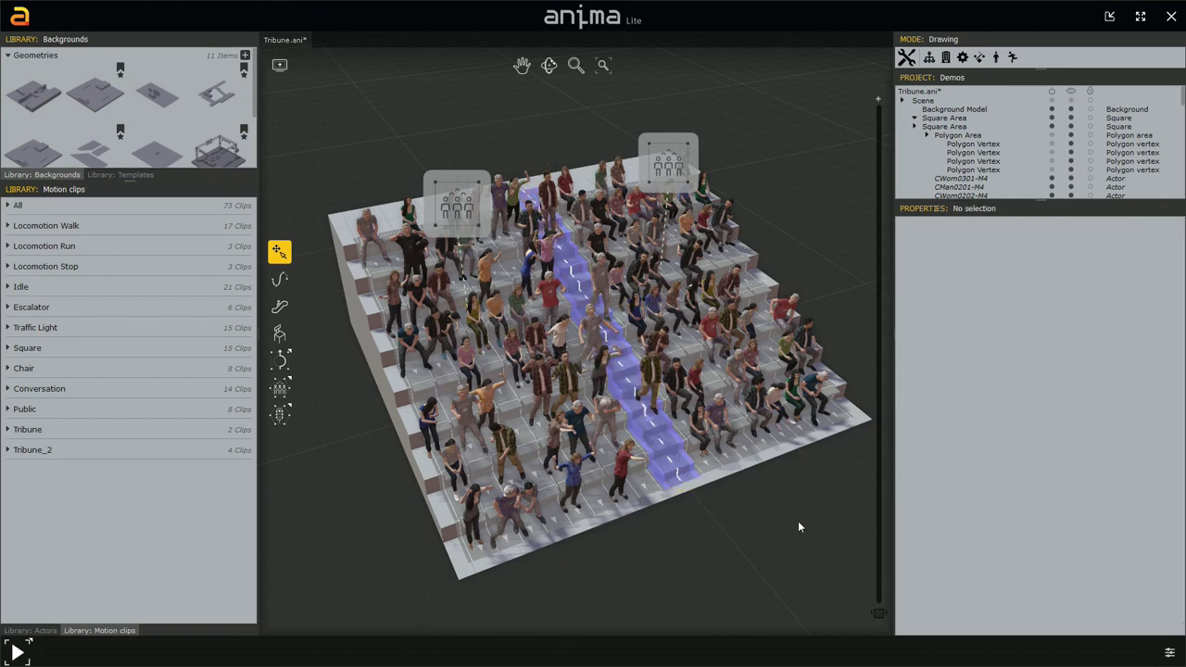